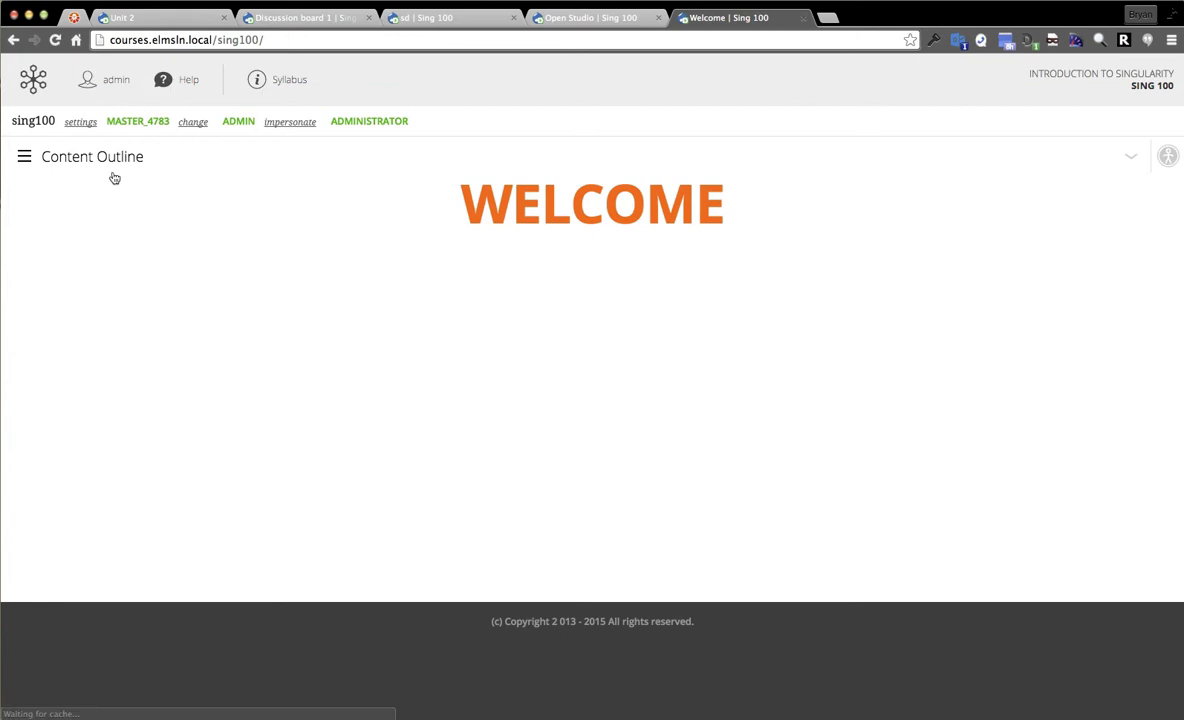
Open the course's Unit 2 page and bring up the short codes for sharing it.
left_click(110, 237)
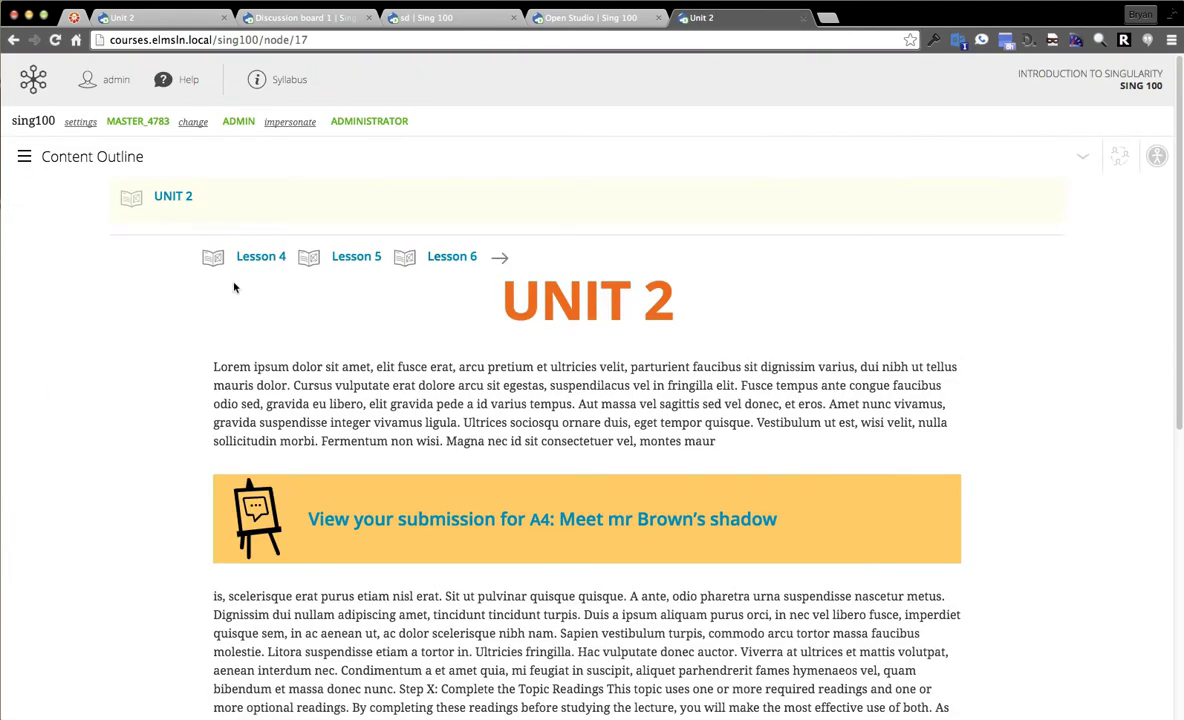
scroll(371, 466, "down", 2)
scroll(678, 443, "down", 8)
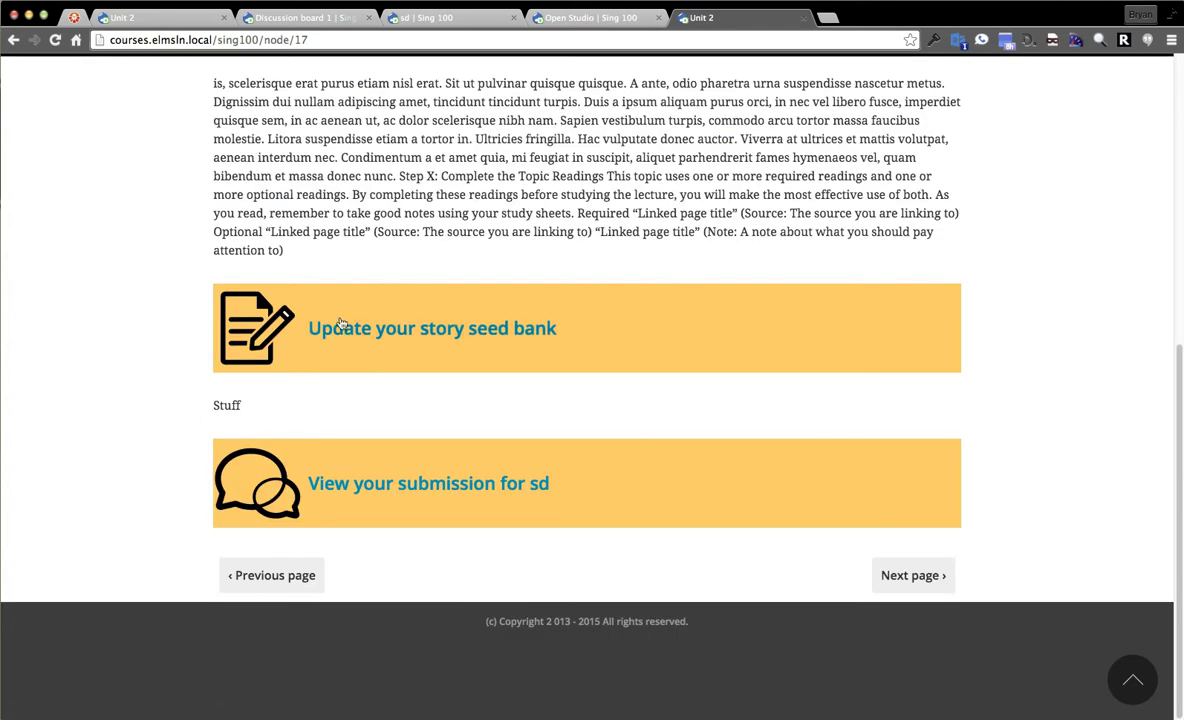
scroll(914, 500, "up", 2)
scroll(1025, 411, "up", 5)
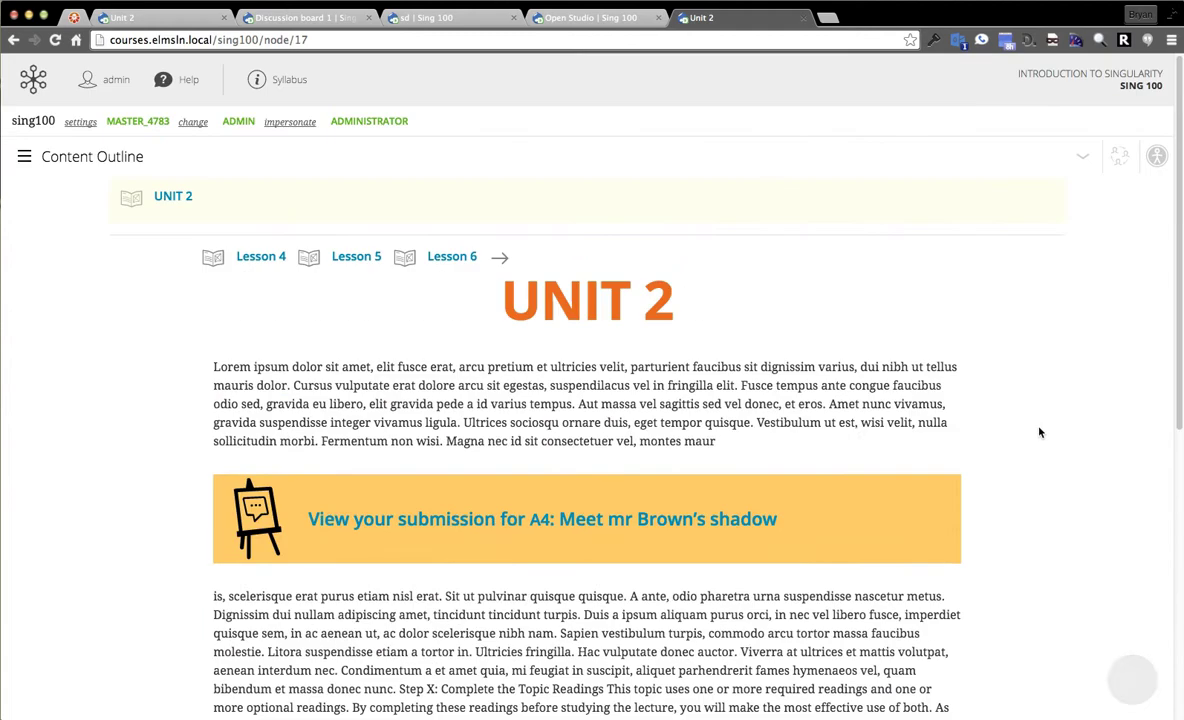
left_click(1121, 168)
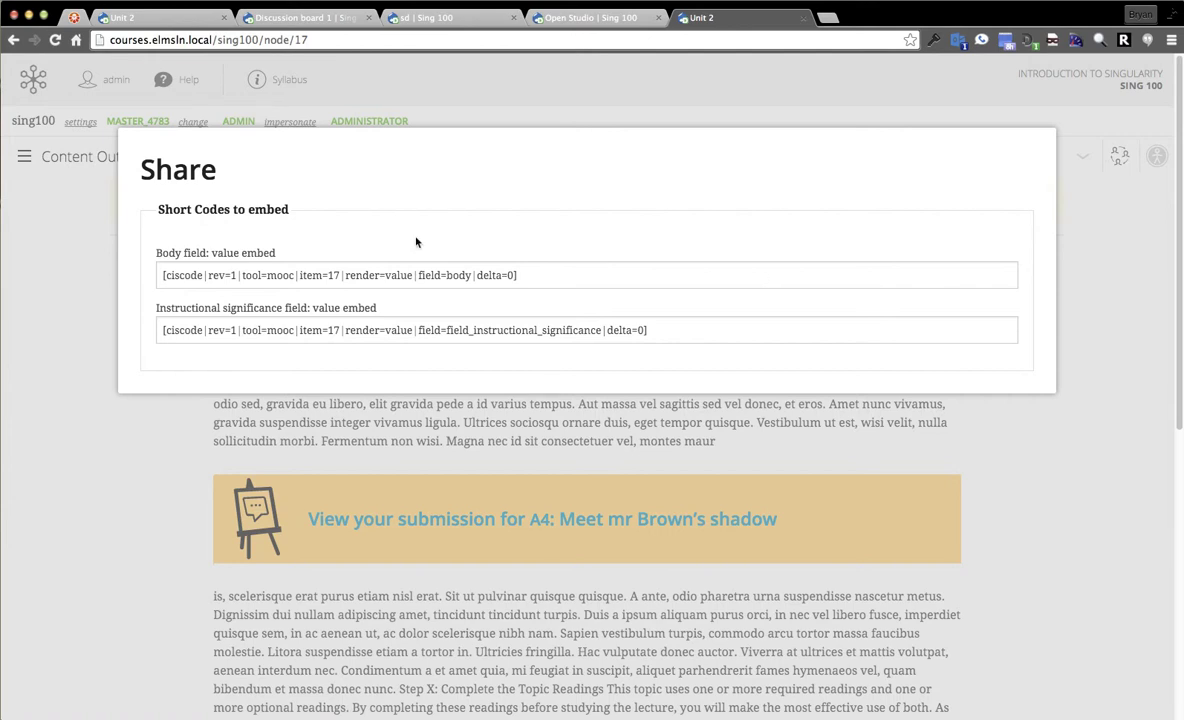
Copy the value embed short code of Unit 2's Instructional significance field.
left_click(345, 282)
triple_click(348, 275)
double_click(411, 307)
left_click(419, 326)
triple_click(419, 326)
left_click(626, 337)
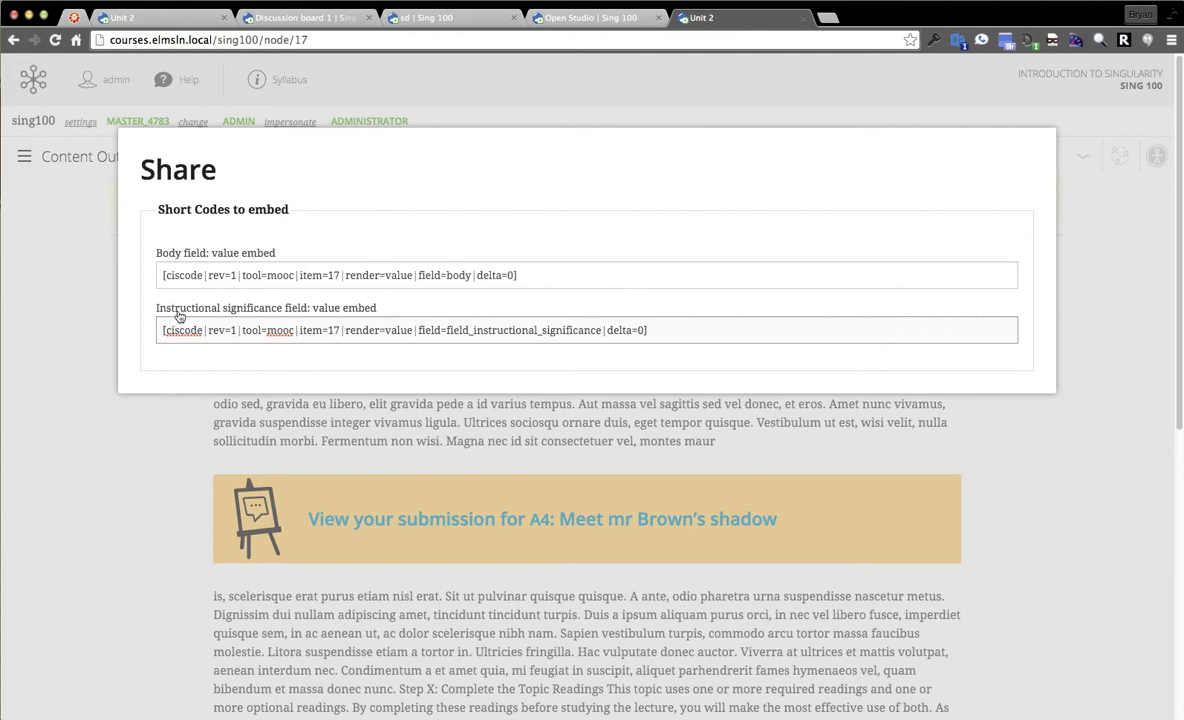
triple_click(632, 327)
key("super+c")
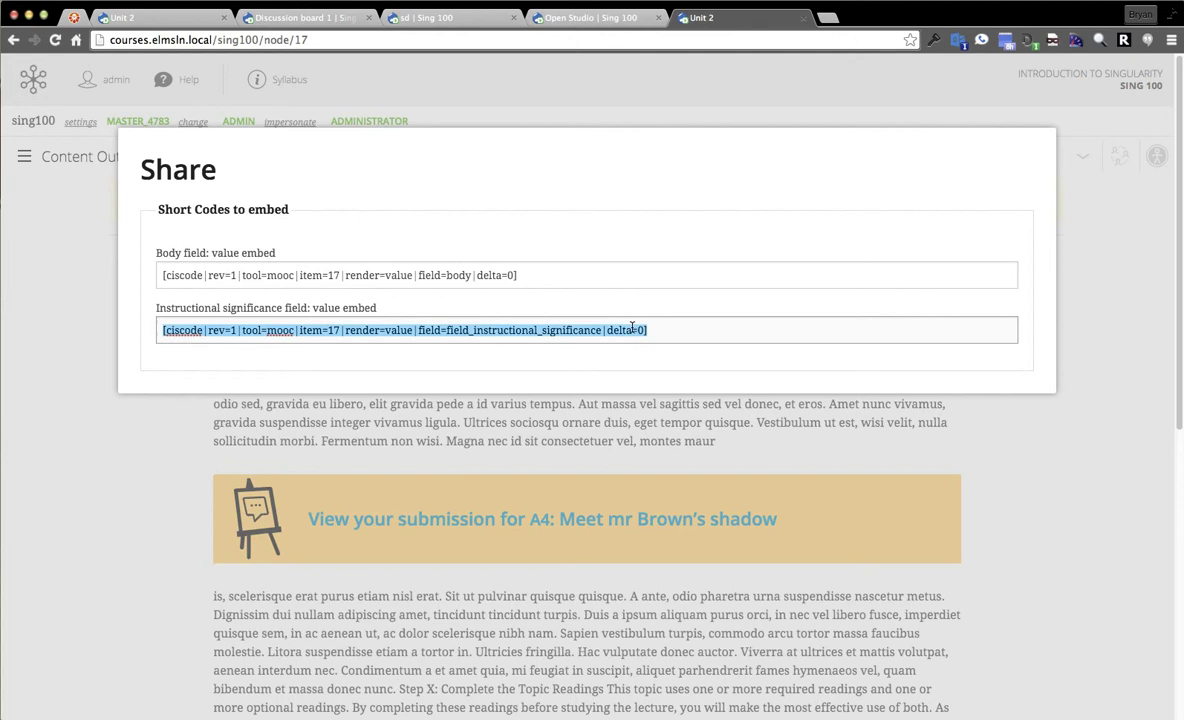
Enlarge the page to 150% and examine the tool, item, render, field and delta parts of the Instructional significance short code.
key("super+plus")
key("super+plus")
key("super+plus")
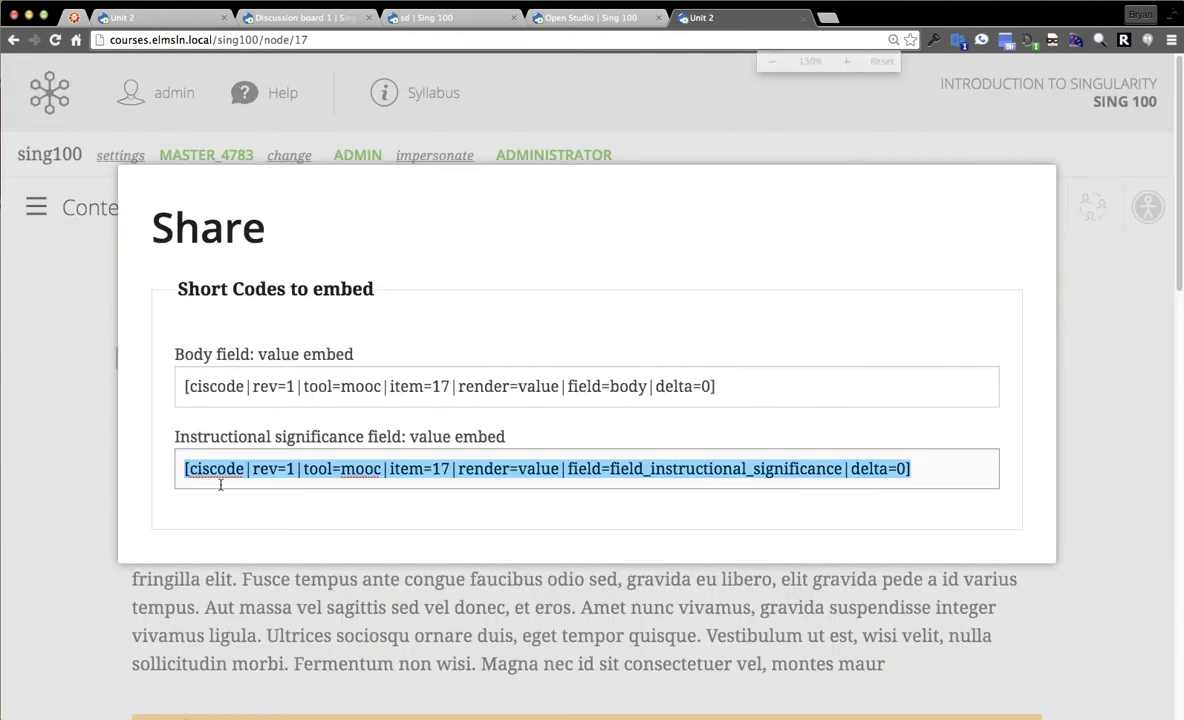
double_click(217, 469)
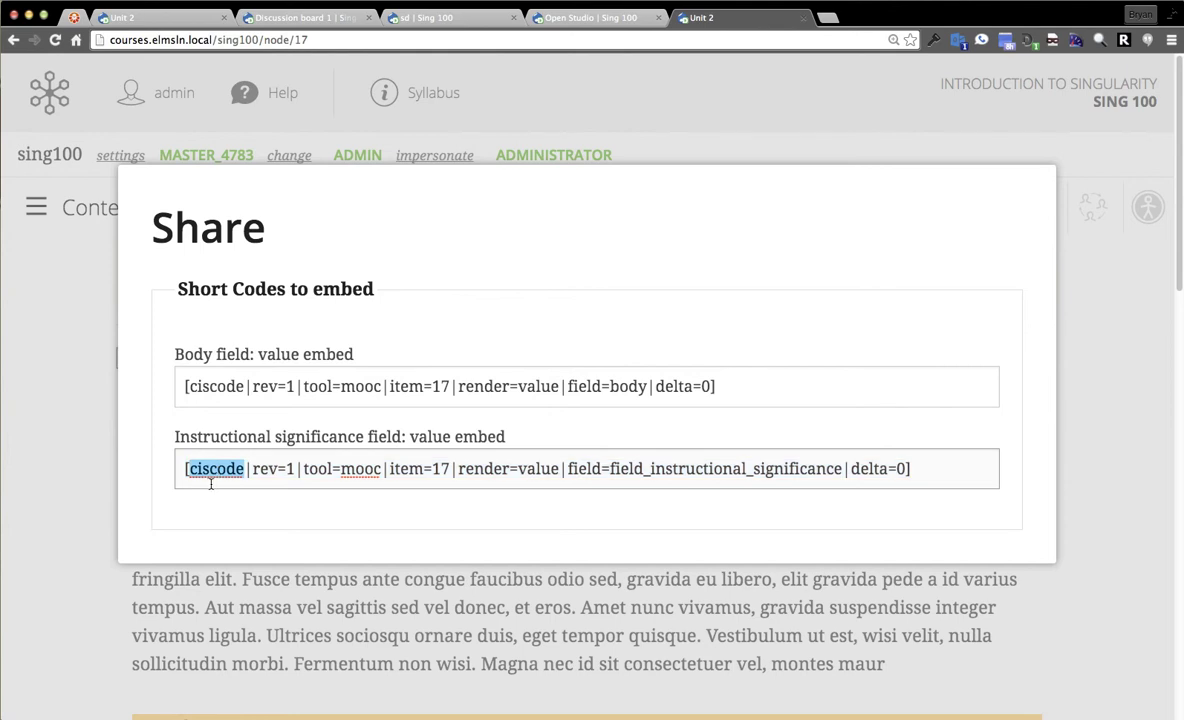
double_click(351, 468)
double_click(441, 468)
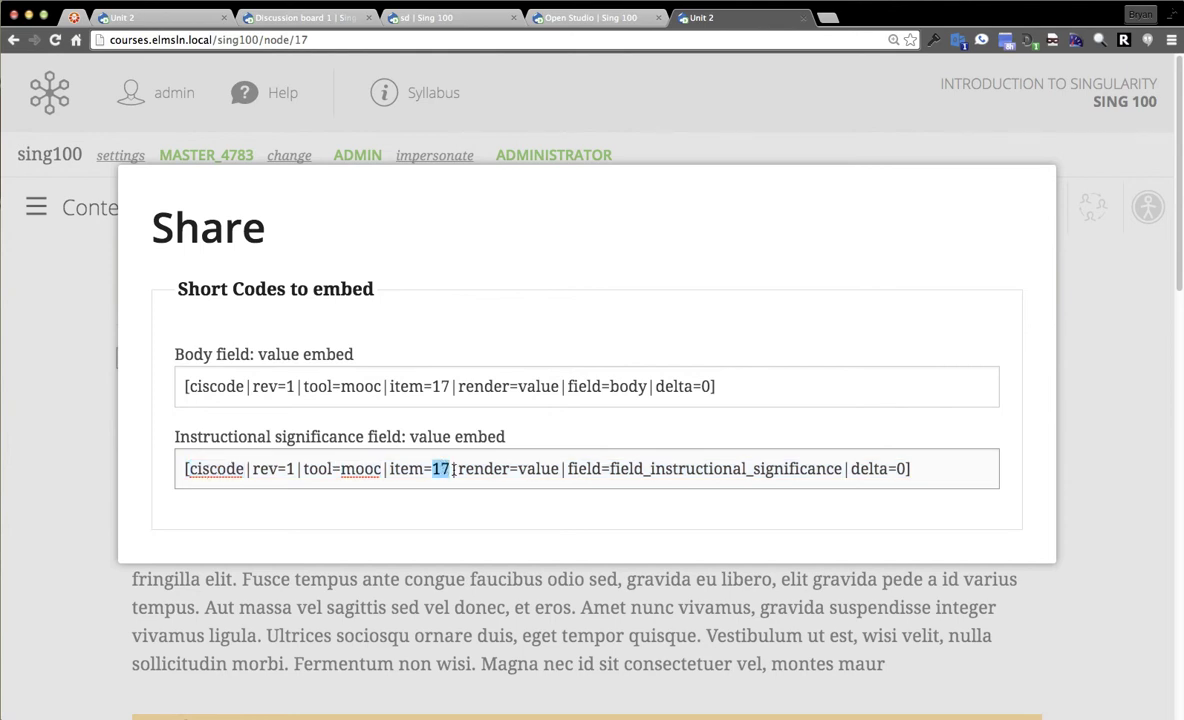
double_click(550, 468)
double_click(689, 468)
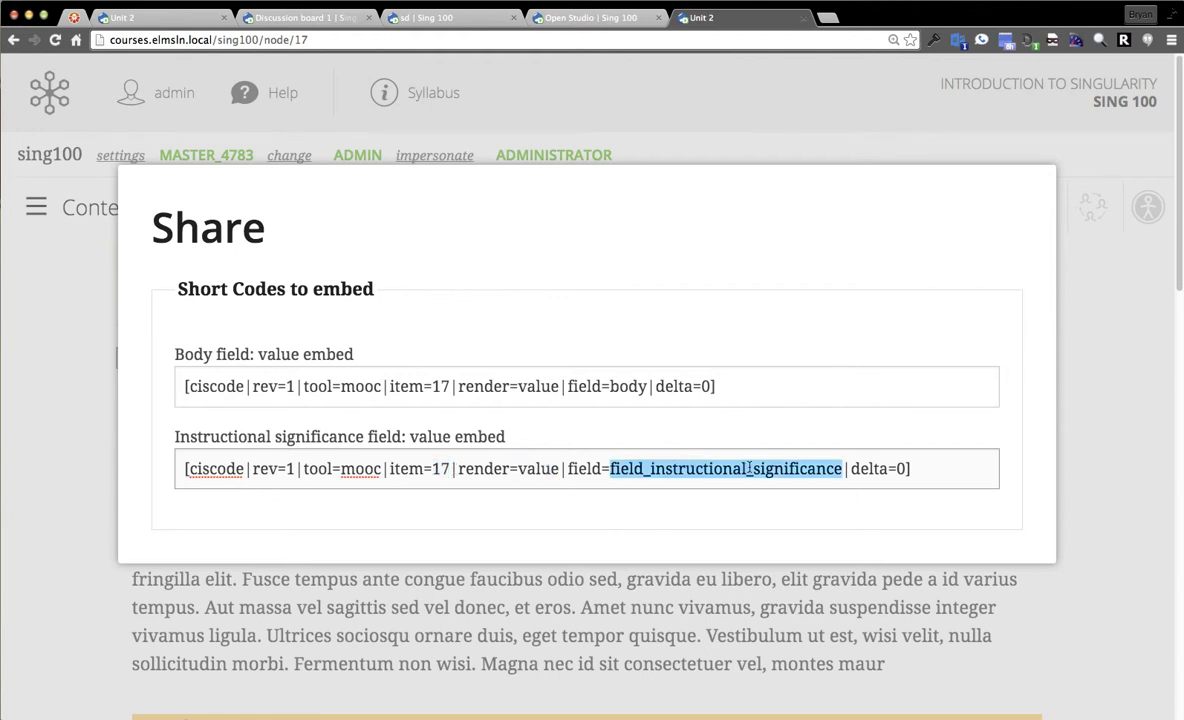
double_click(910, 468)
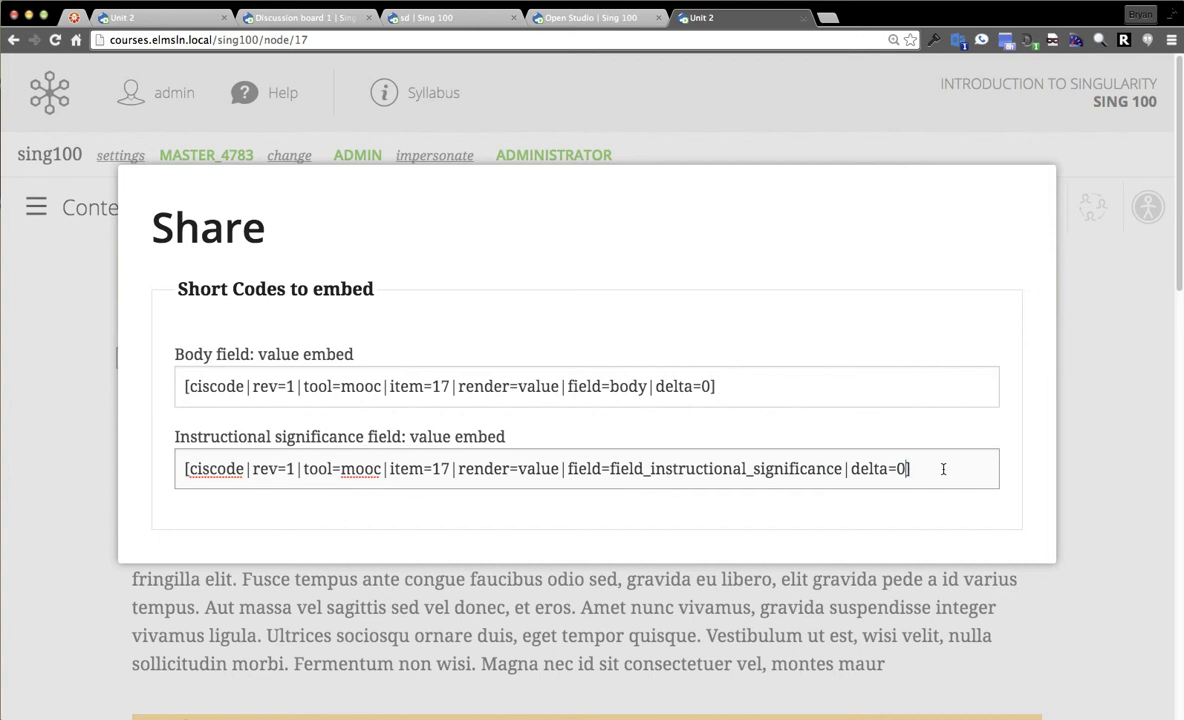
left_click(1118, 352)
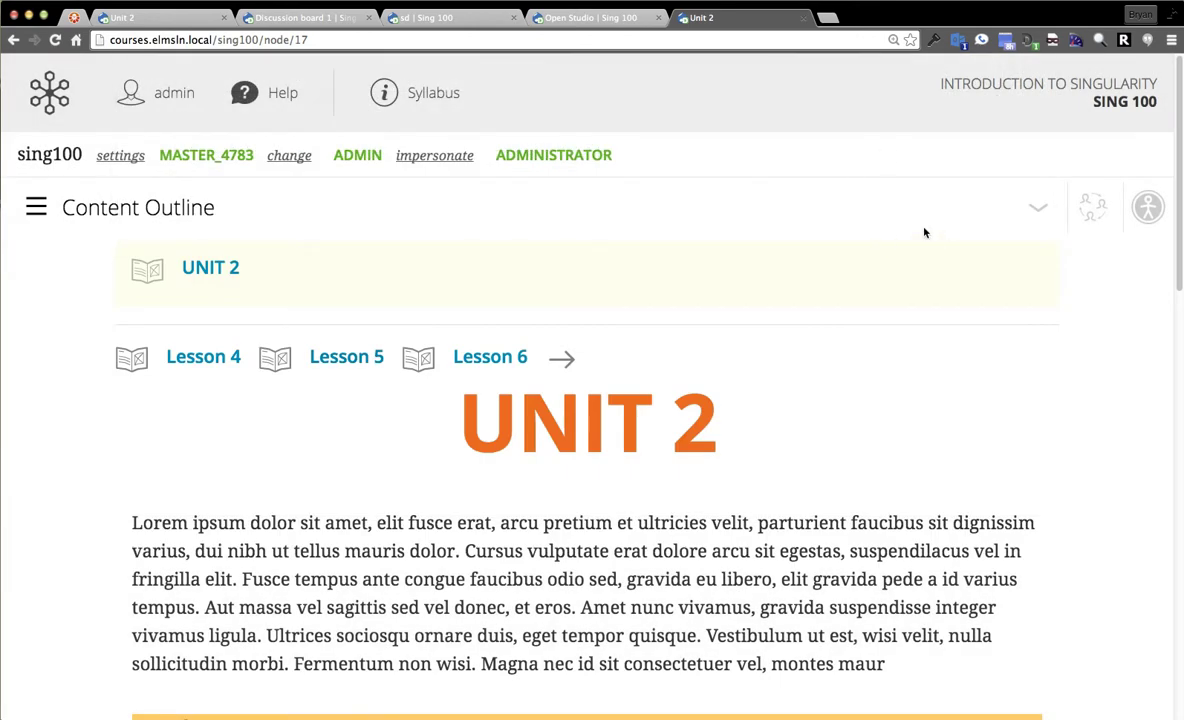
Go to the course's blog and start a new public blog post.
left_click(49, 92)
left_click(110, 316)
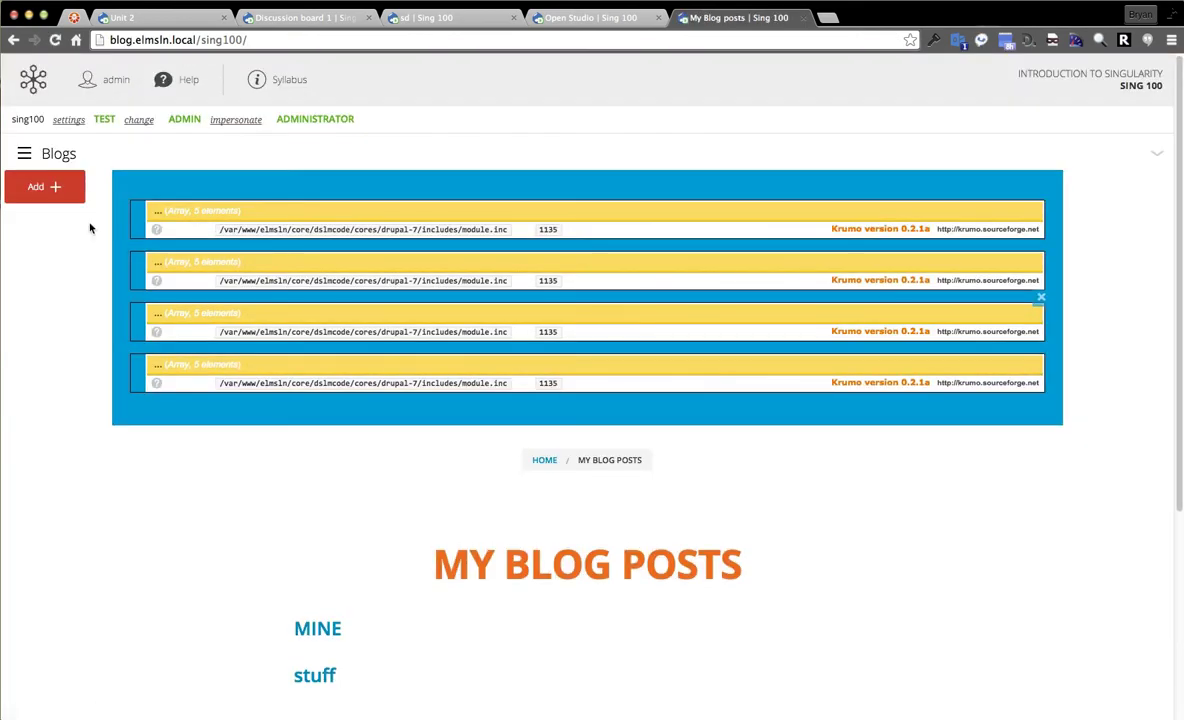
left_click(44, 157)
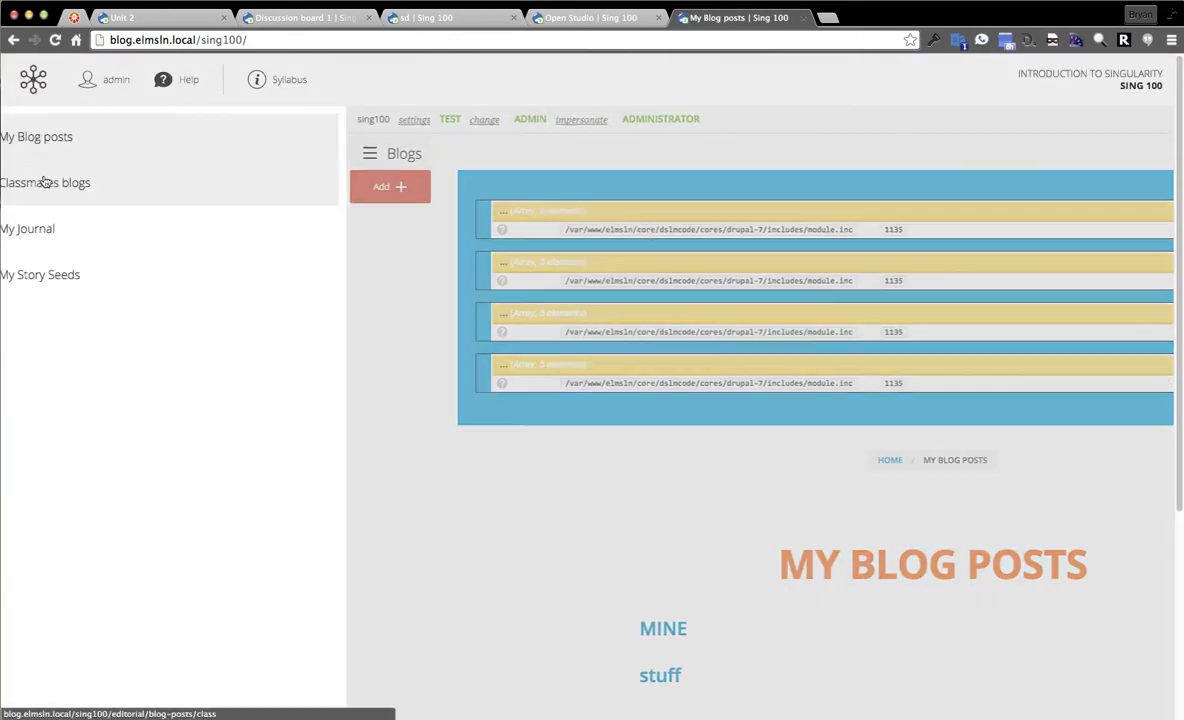
left_click(437, 257)
left_click(40, 186)
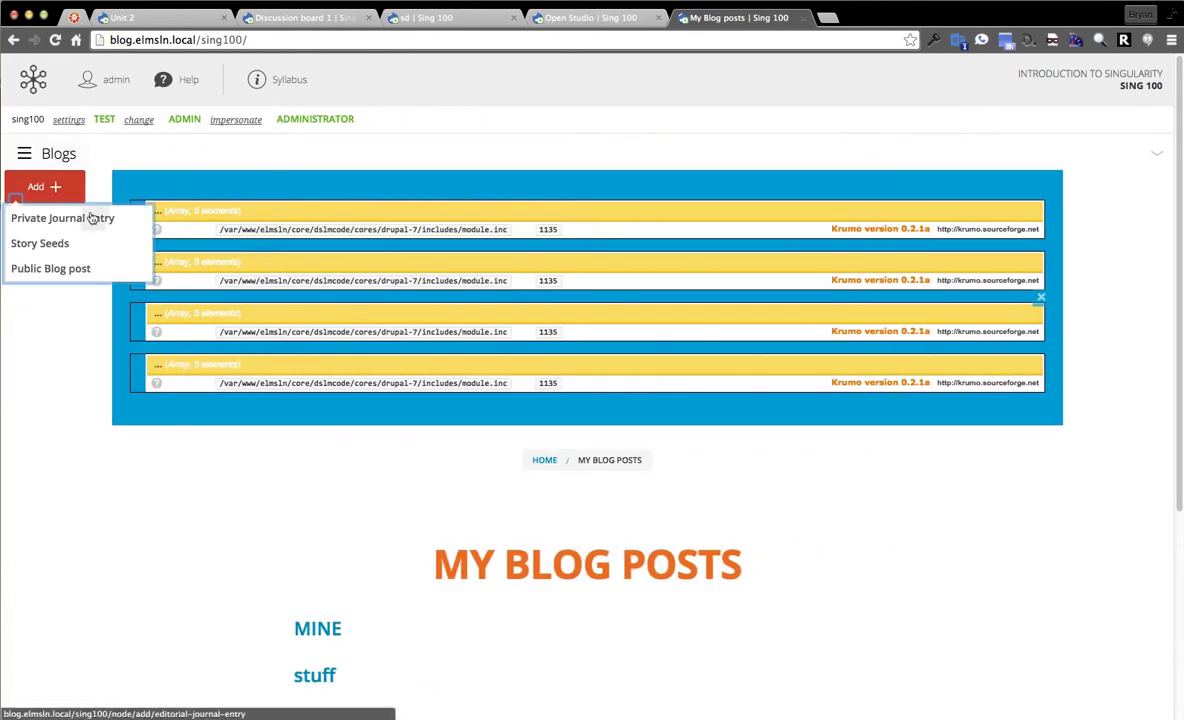
left_click(62, 268)
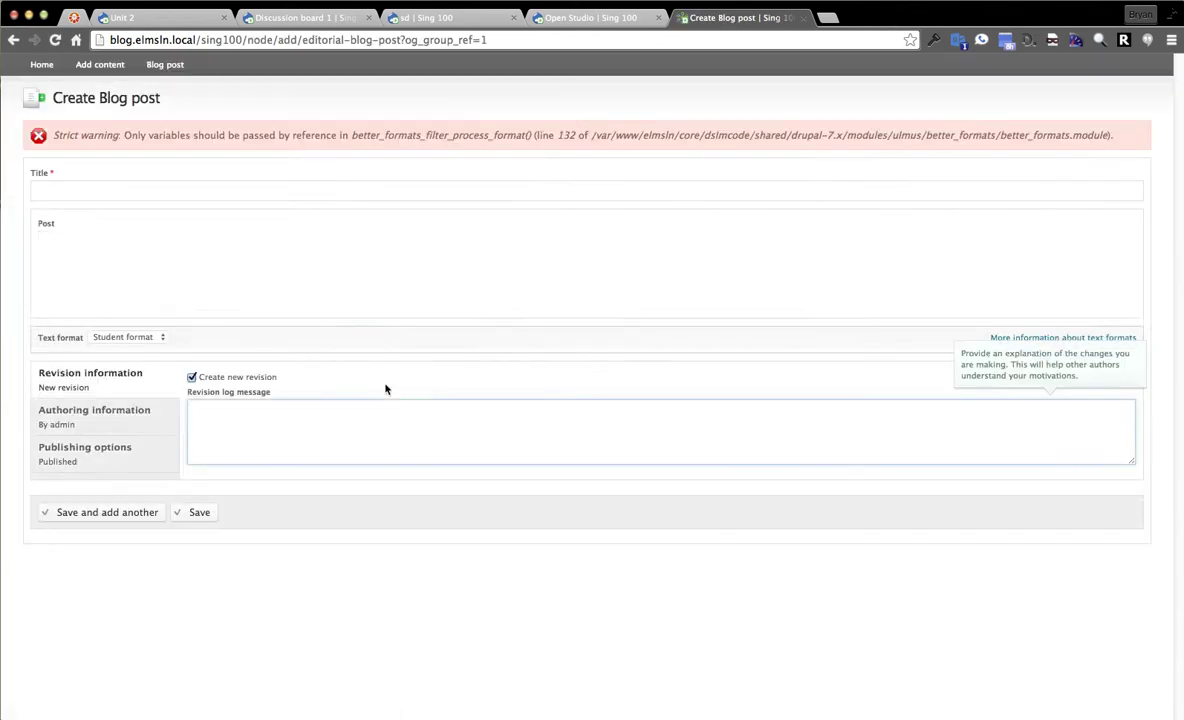
Change the post's text format to Textbook and fill its body with a Lorem Ipsum paragraph.
left_click(110, 385)
left_click(122, 396)
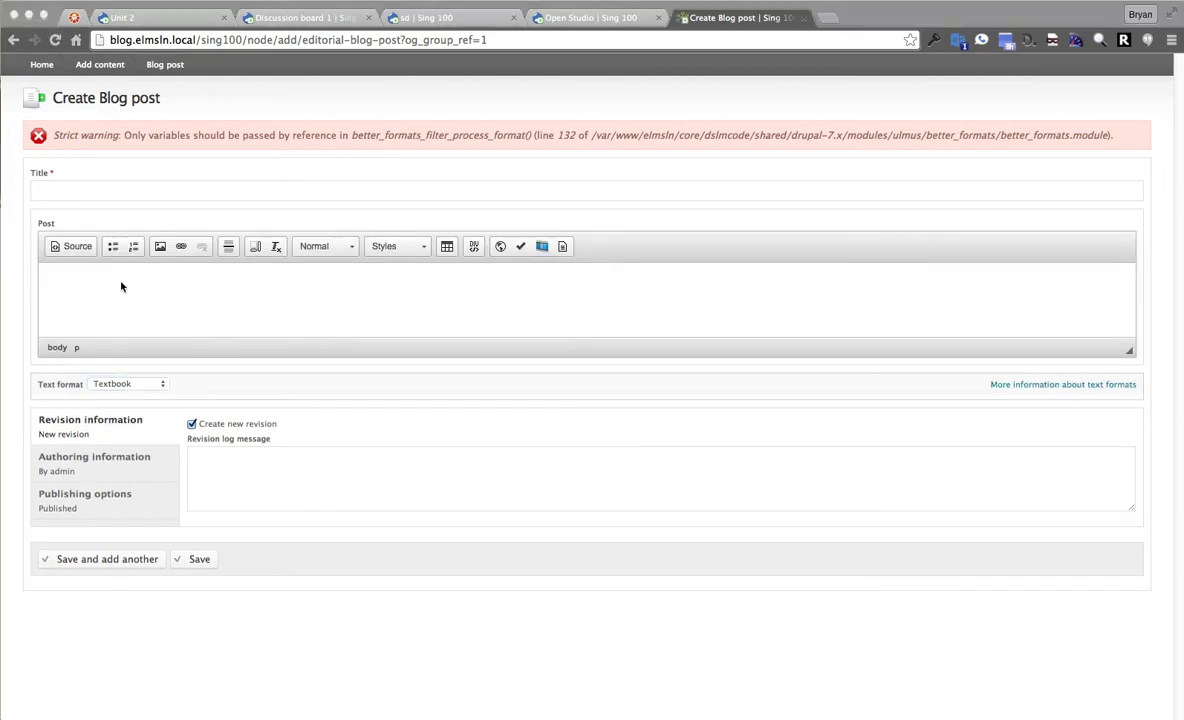
left_click(119, 280)
type("Lorem Ipsum is simply dummy text of the printing and typesetting industry. Lorem Ipsum has been the industry's standard dummy text ever since the 1500s, when an unknown printer took a galley of type and scrambled it to make a type specimen book. It has survived not only five centuries, but also the leap into electronic typesetting, remaining essentially unchanged. It was popularised in the 1960s with the release of Letraset sheets containing Lorem Ipsum passages, and more recently with desktop publishing software like Aldus PageMaker including versions of Lorem Ipsum.")
Title the post "Hey pay attention this week!" and append a second copy of the Lorem Ipsum text to the body.
left_click(165, 196)
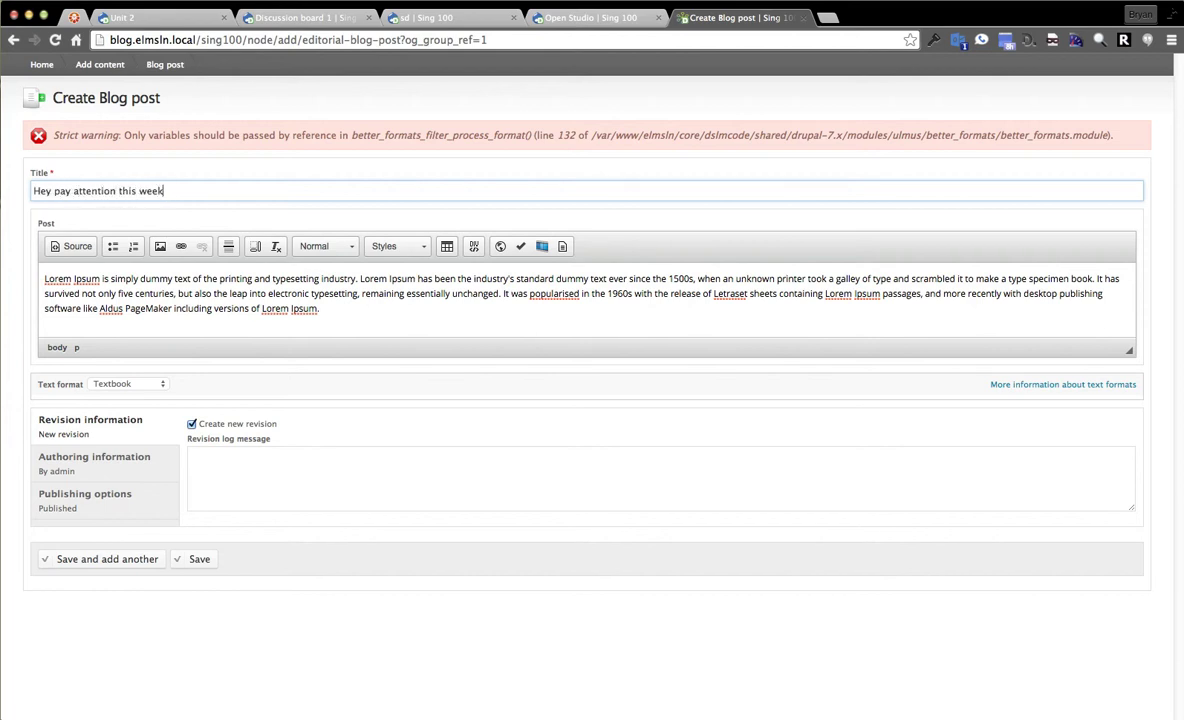
left_click(322, 280)
left_click(351, 309)
type("Lorem Ipsum is simply dummy text of the printing and typesetting industry. Lorem Ipsum has been the industry's standard dummy text ever since the 1500s, when an unknown printer took a galley of type and scrambled it to make a type specimen book. It has survived not only five centuries, but also the leap into electronic typesetting, remaining essentially unchanged. It was popularised in the 1960s with the release of Letraset sheets containing Lorem Ipsum passages, and more recently with desktop publishing software like Aldus PageMaker including versions of Lorem Ipsum.")
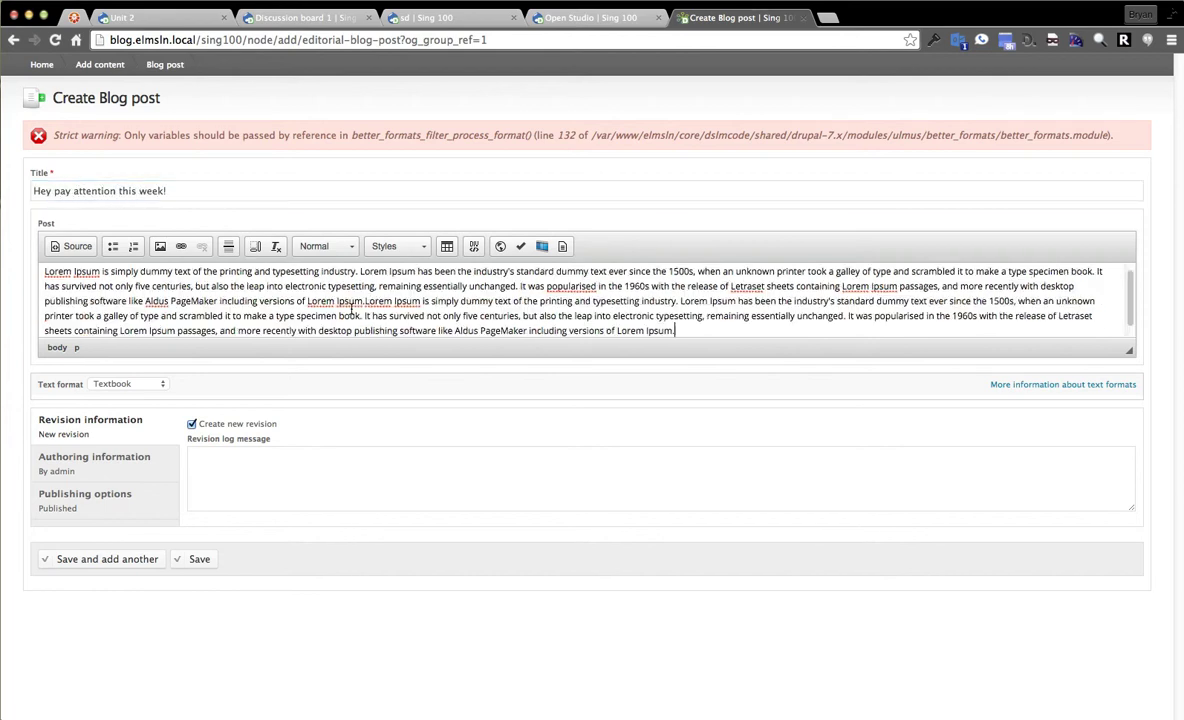
Insert the copied Instructional significance short code on its own line before "typesetting, remaining essentially unchanged" and save the blog post.
left_click(328, 285)
key("Return")
key("Return")
key("Return")
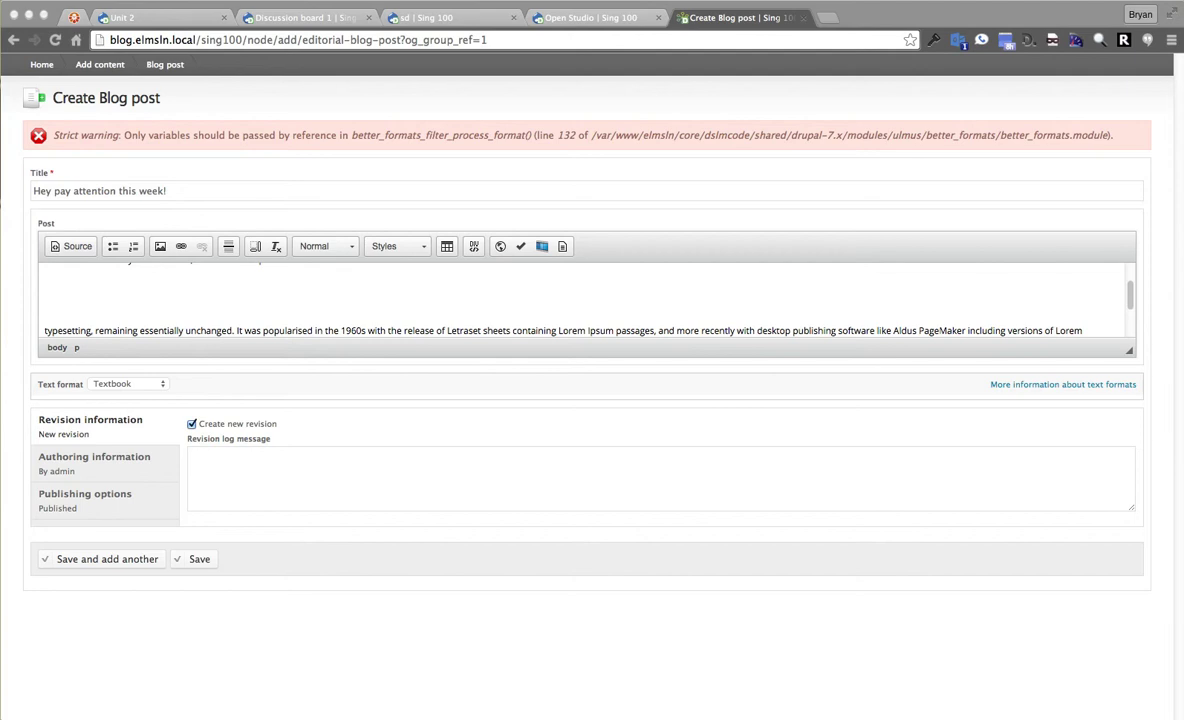
key("super+v")
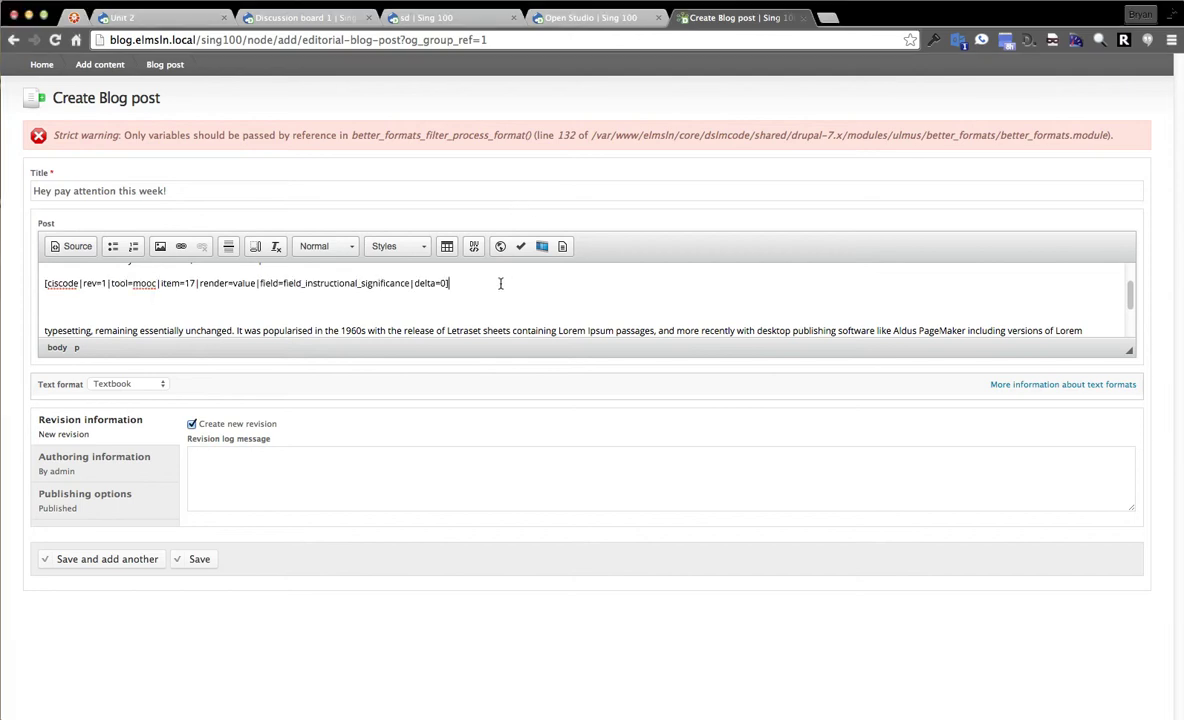
left_click_drag(501, 284, 47, 234)
left_click(435, 318)
left_click(191, 562)
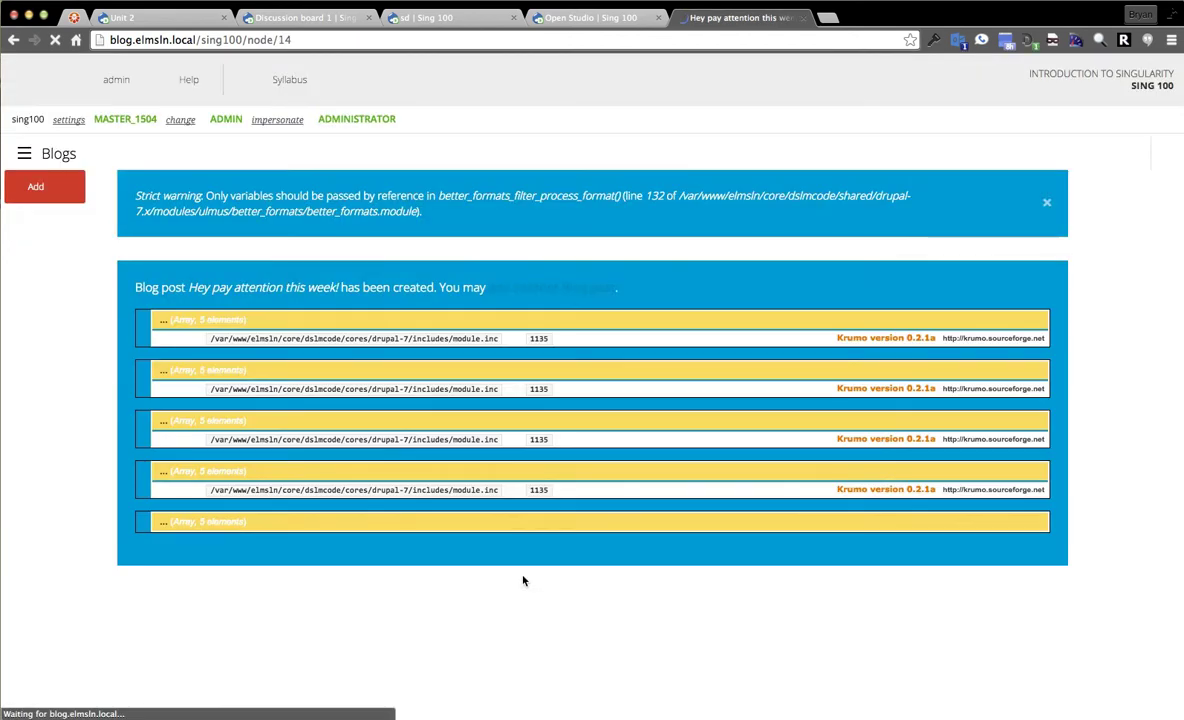
Review the published blog post and copy its direct iframe short code.
scroll(900, 500, "down", 3)
scroll(922, 483, "down", 4)
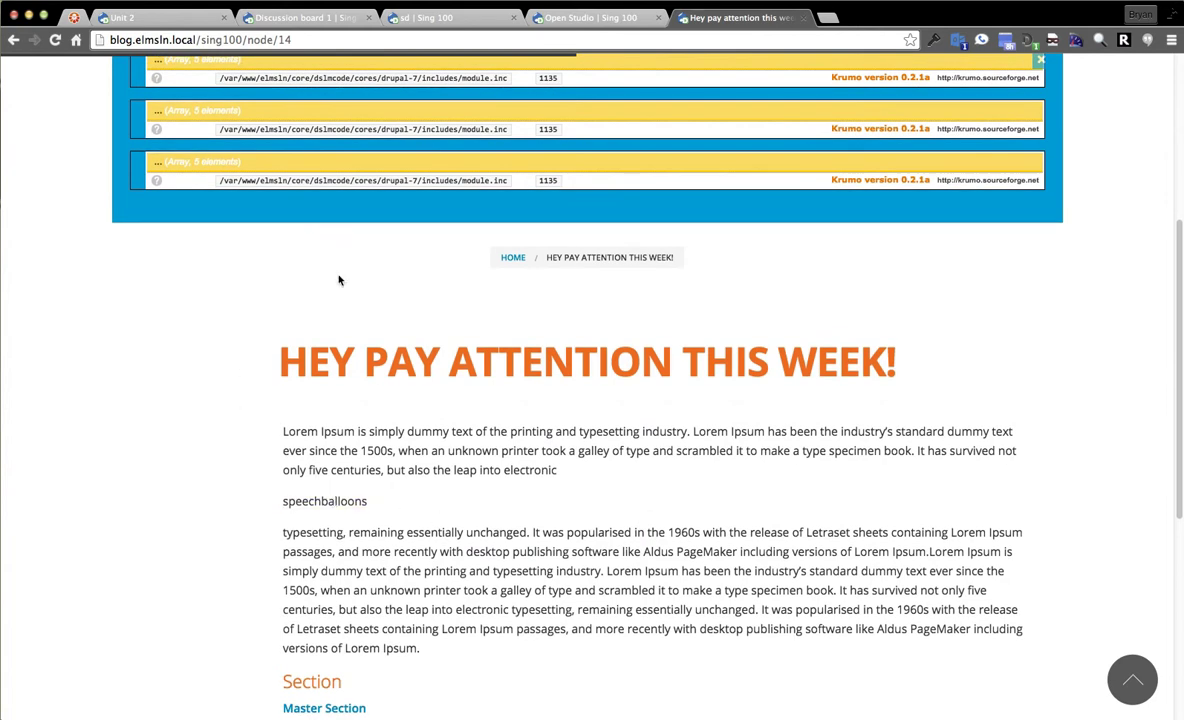
scroll(217, 422, "down", 4)
scroll(480, 476, "up", 10)
left_click(1156, 151)
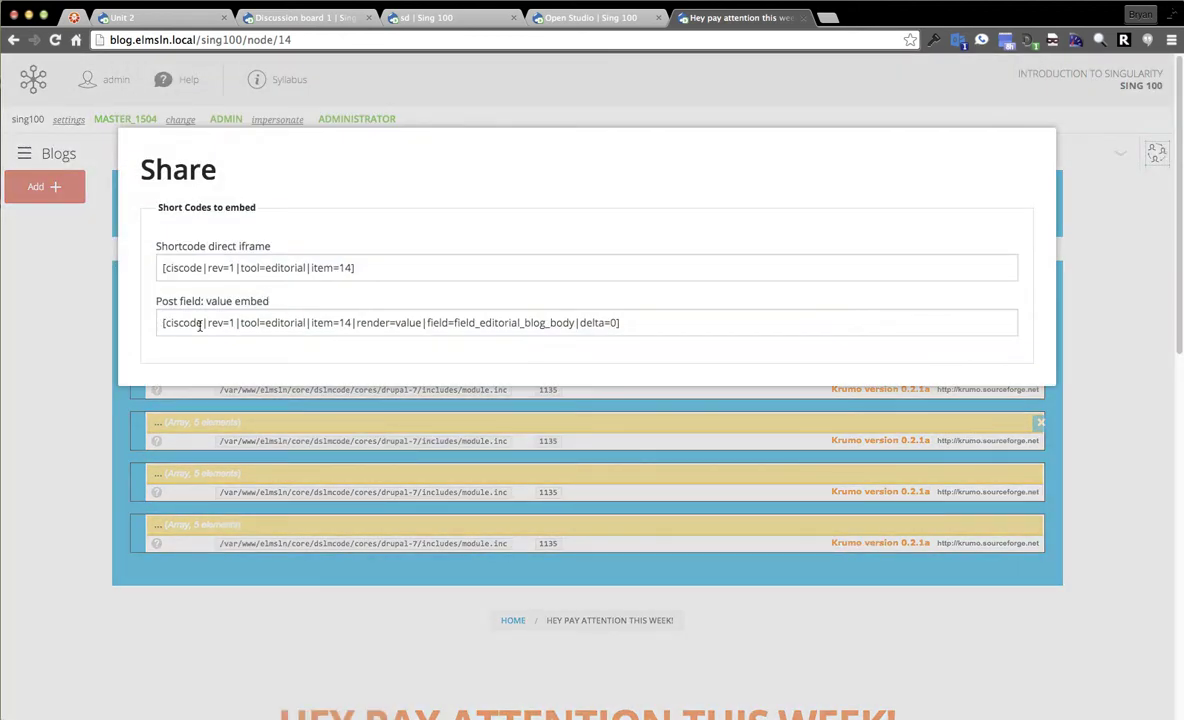
triple_click(184, 266)
left_click(384, 260)
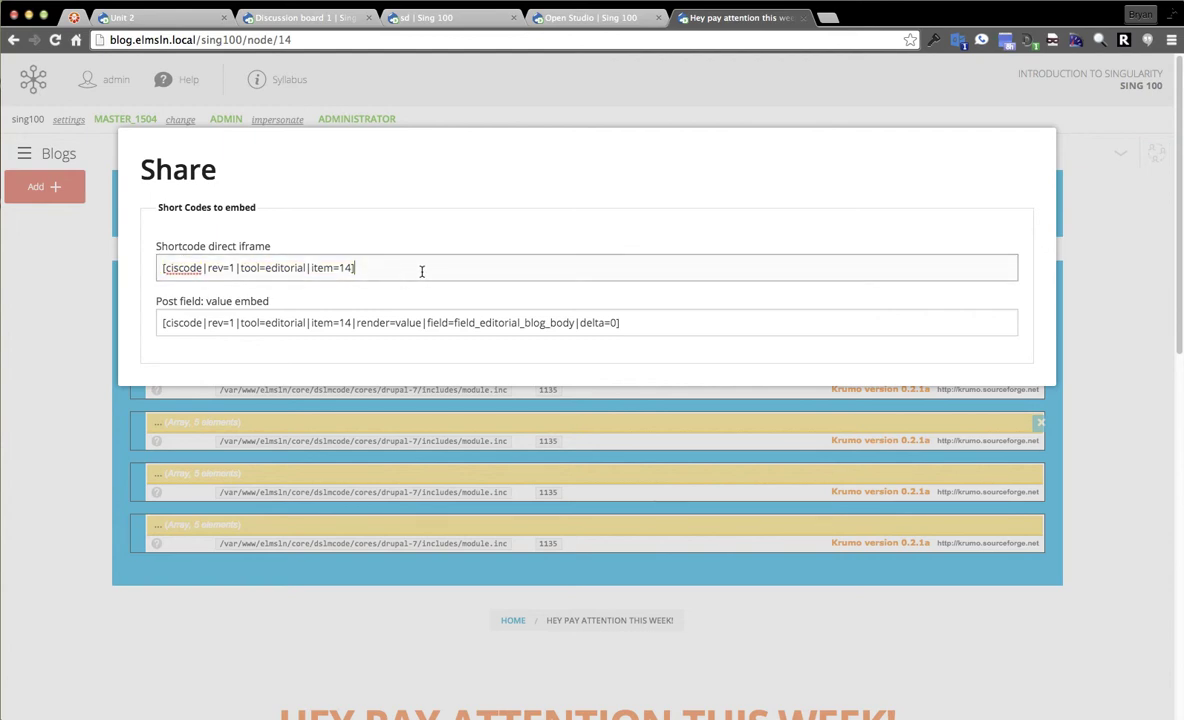
left_click_drag(423, 267, 140, 270)
key("super+c")
left_click(53, 328)
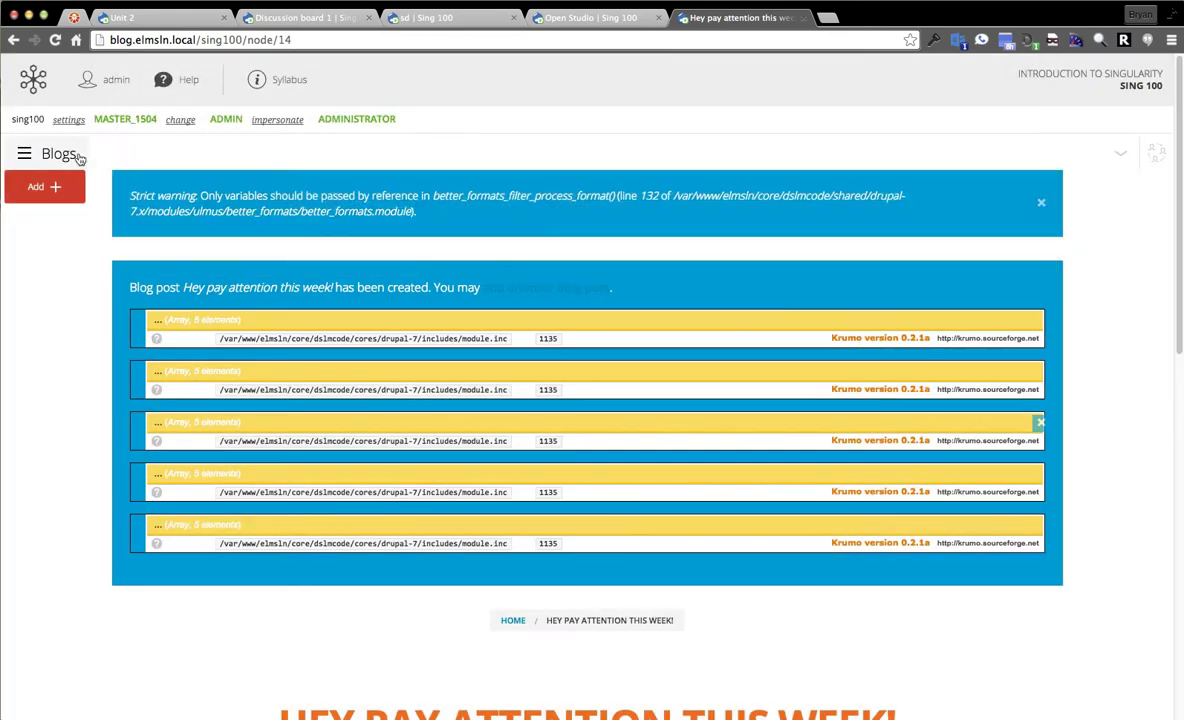
Go to the course's discussion boards and start creating a new thread.
left_click(24, 153)
left_click(90, 268)
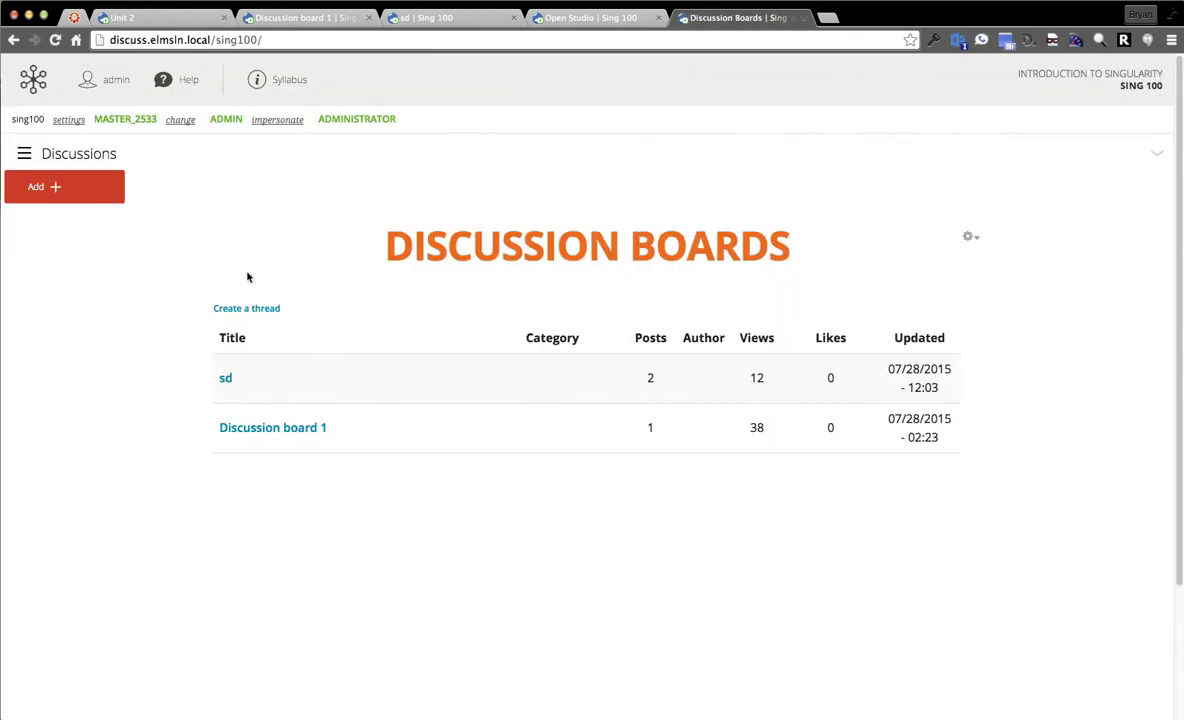
left_click(240, 310)
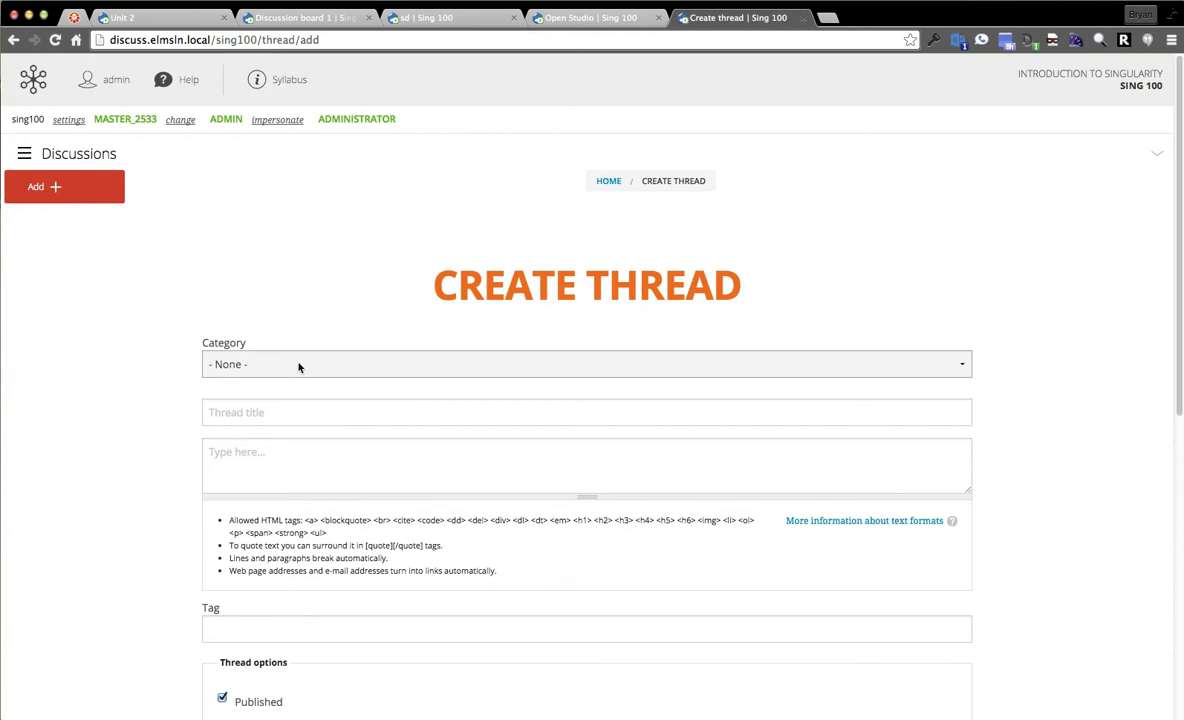
Title the thread "New thread" and enter "Pay attention to this blog post!" followed by the copied short code [ciscode|rev=1|tool=editorial|item=14].
left_click(294, 418)
type("New thread")
key("Tab")
type("Pay")
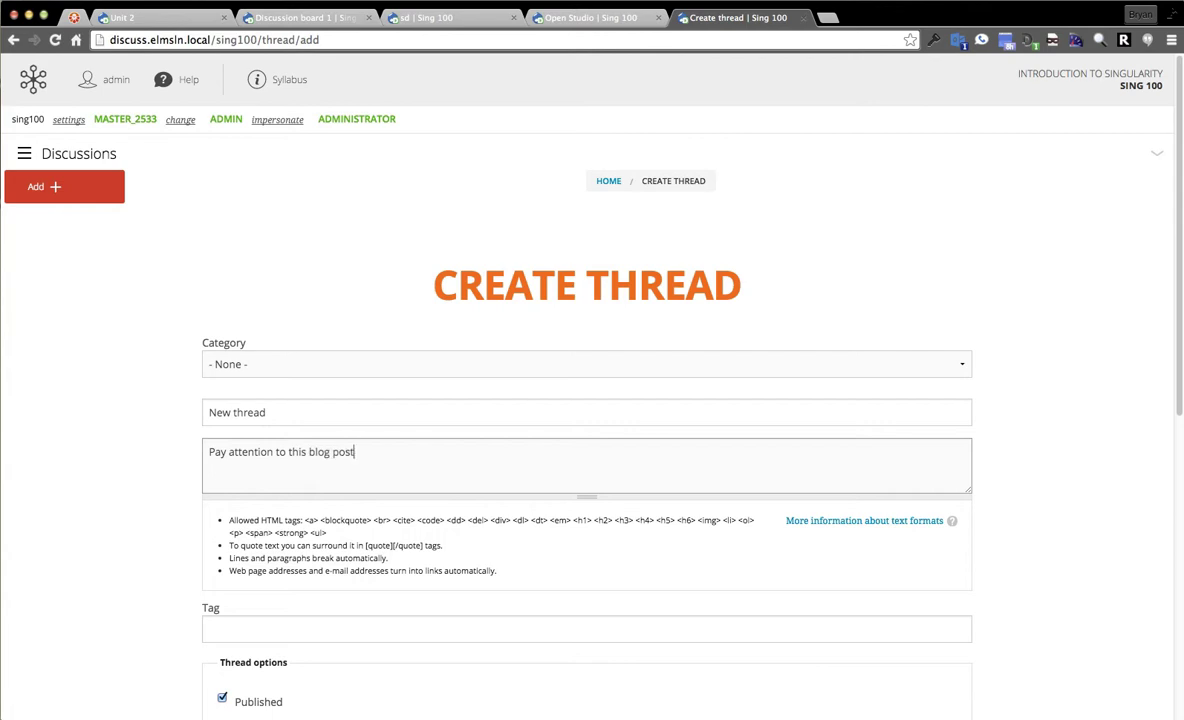
scroll(470, 420, "down", 2)
key("super+v")
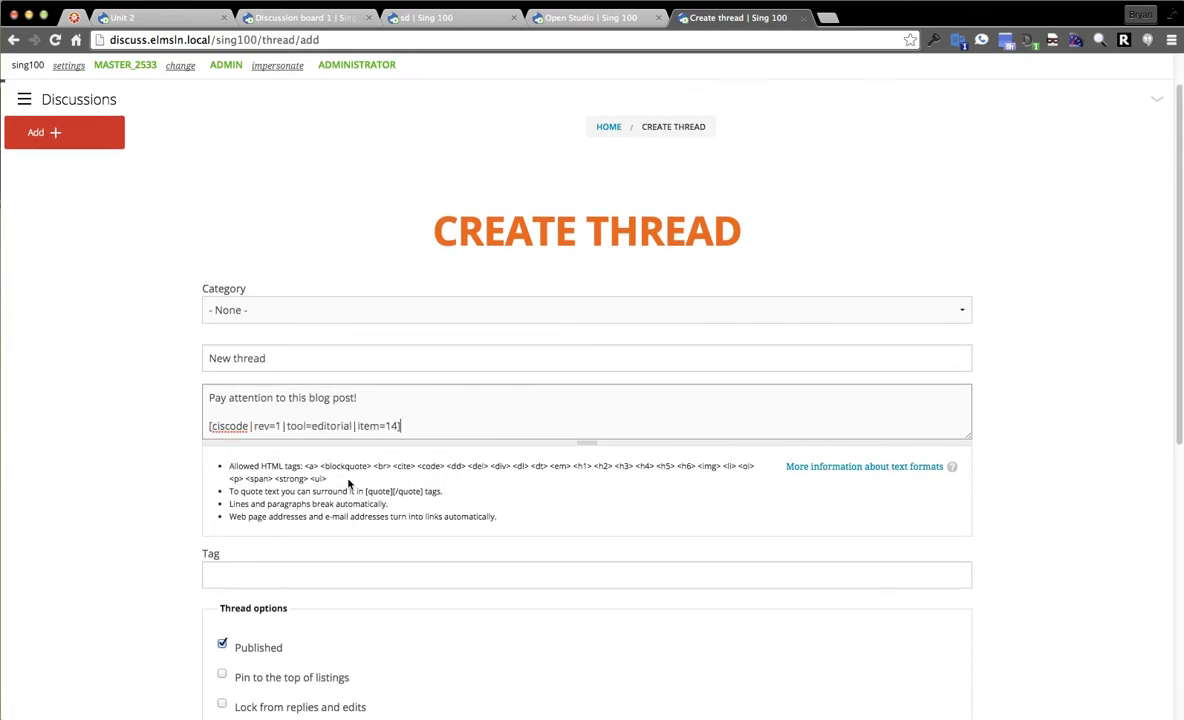
Tag the thread "Discuss1" and create it.
scroll(105, 460, "down", 5)
left_click(285, 360)
type("D")
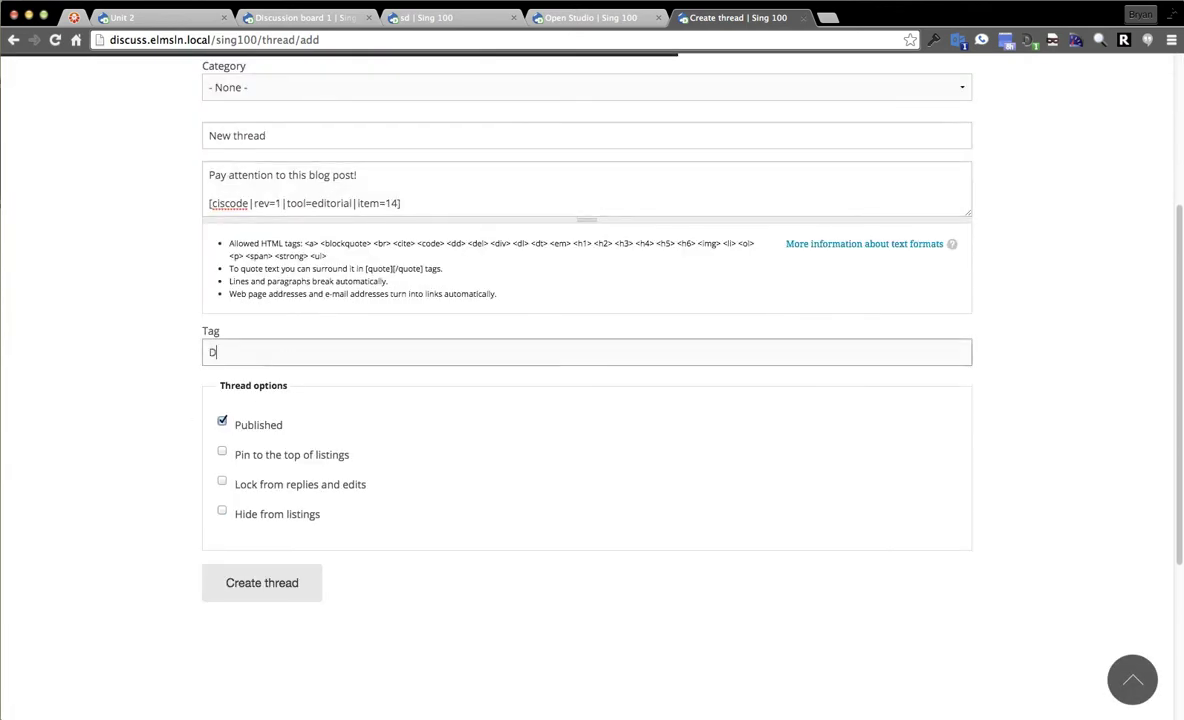
type("iscuss1")
left_click(262, 583)
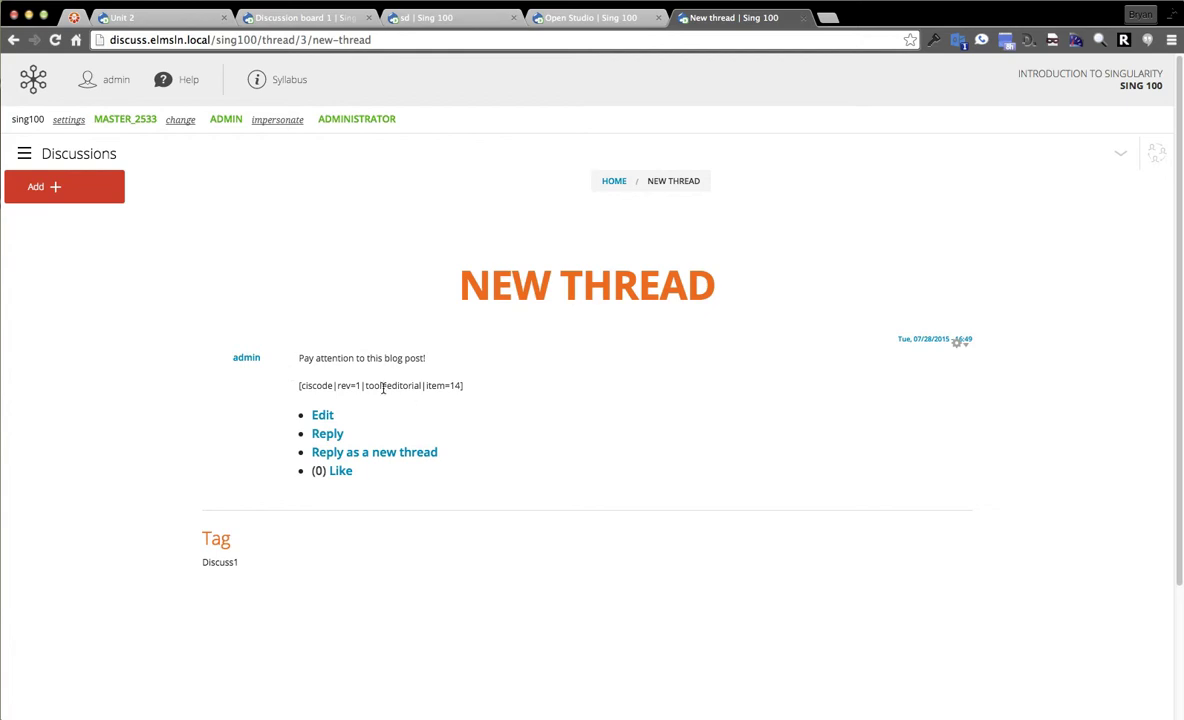
Open the discussion tool's Textbook text format settings and enable the CIS filter.
mouse_move(429, 68)
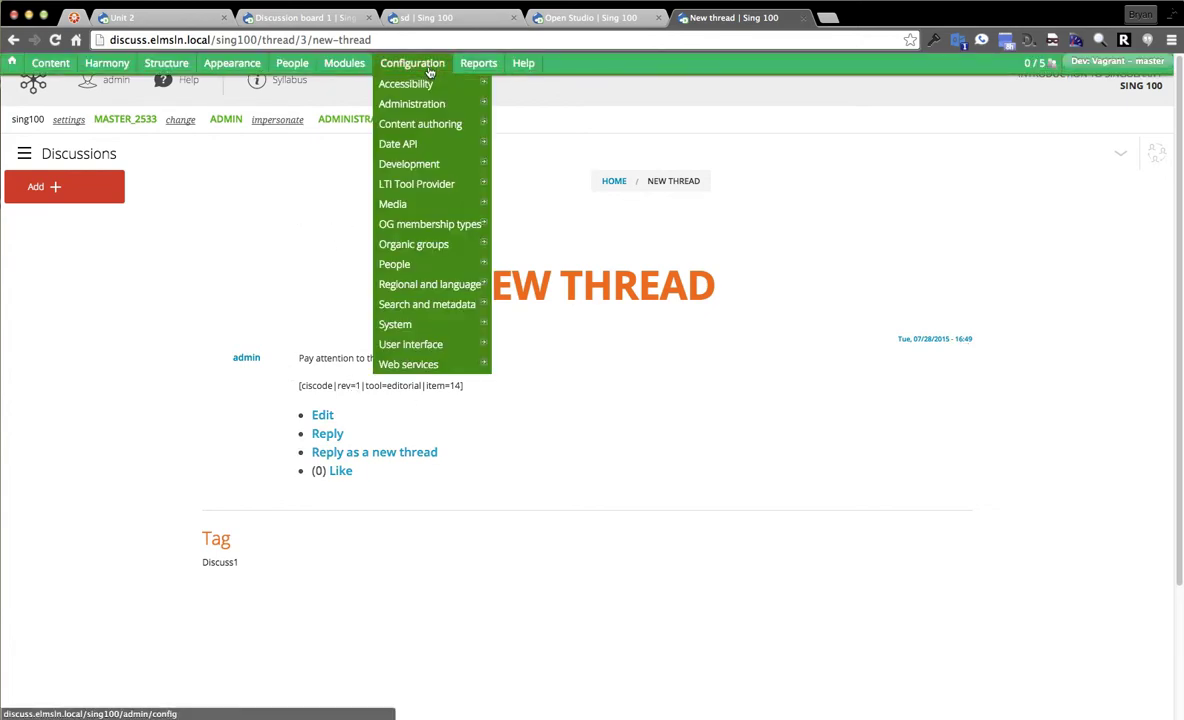
mouse_move(433, 132)
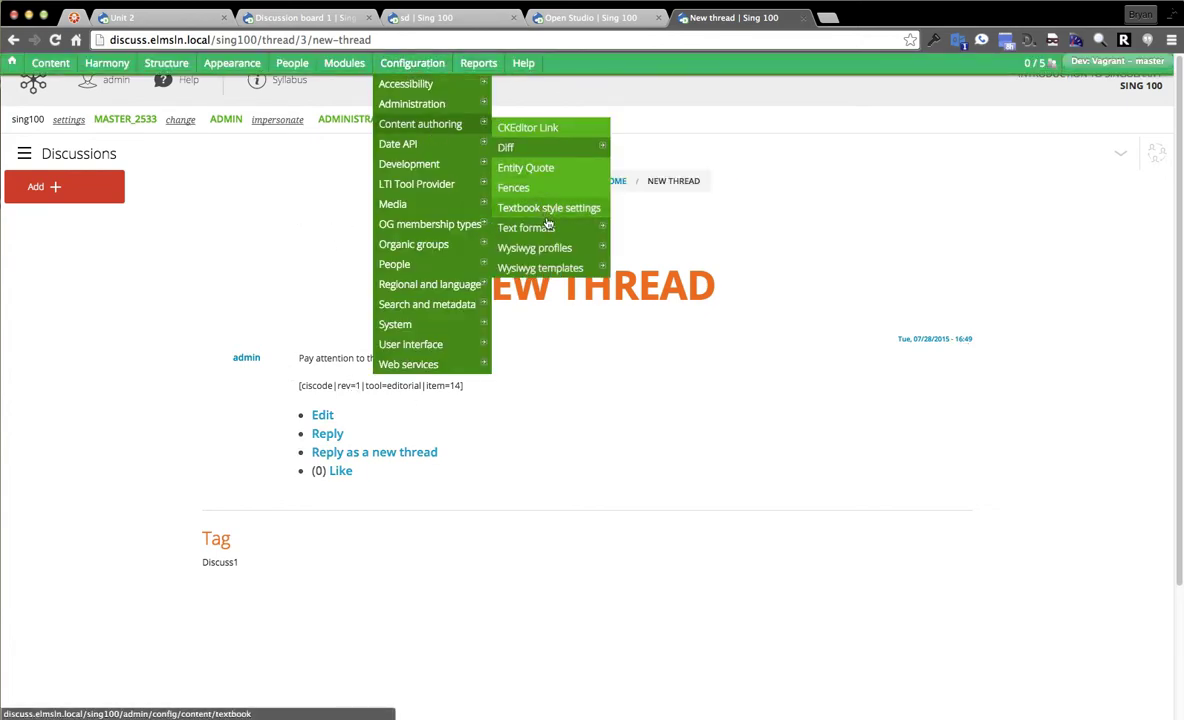
mouse_move(530, 228)
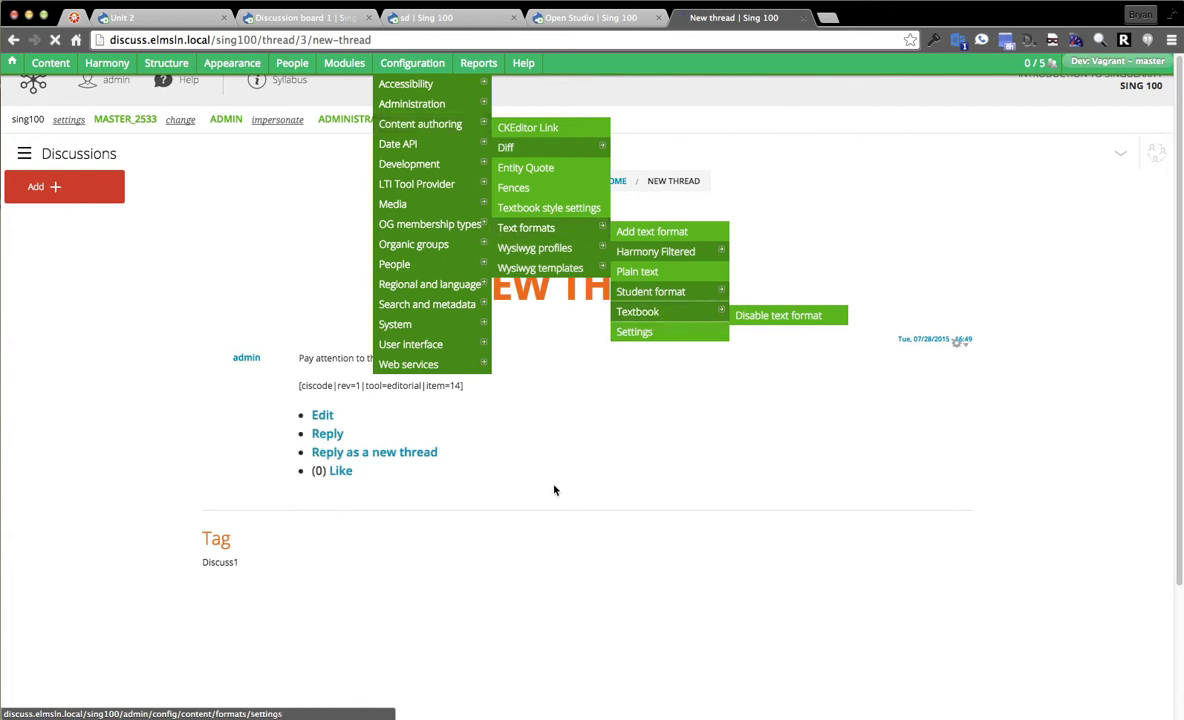
left_click(640, 311)
scroll(270, 325, "down", 3)
left_click(58, 479)
scroll(219, 520, "down", 1)
scroll(219, 433, "down", 3)
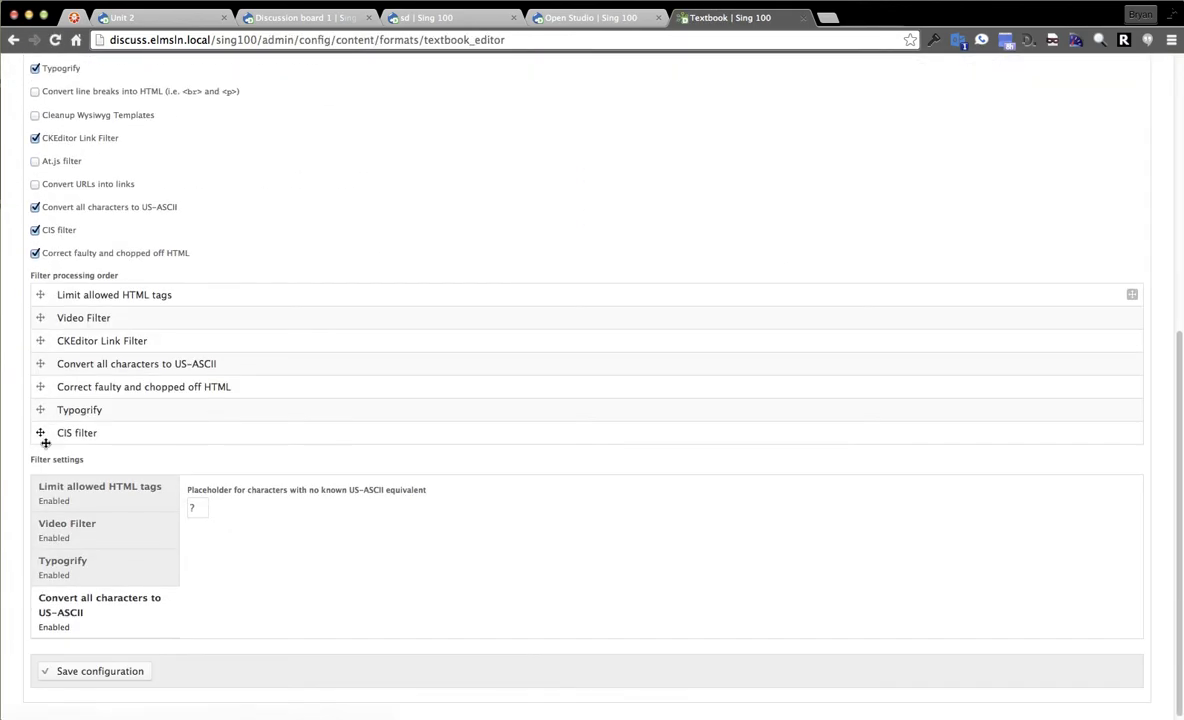
Place the CIS filter before Typogrify in the Textbook format's processing order and save the configuration.
left_click_drag(39, 431, 40, 416)
scroll(95, 560, "down", 1)
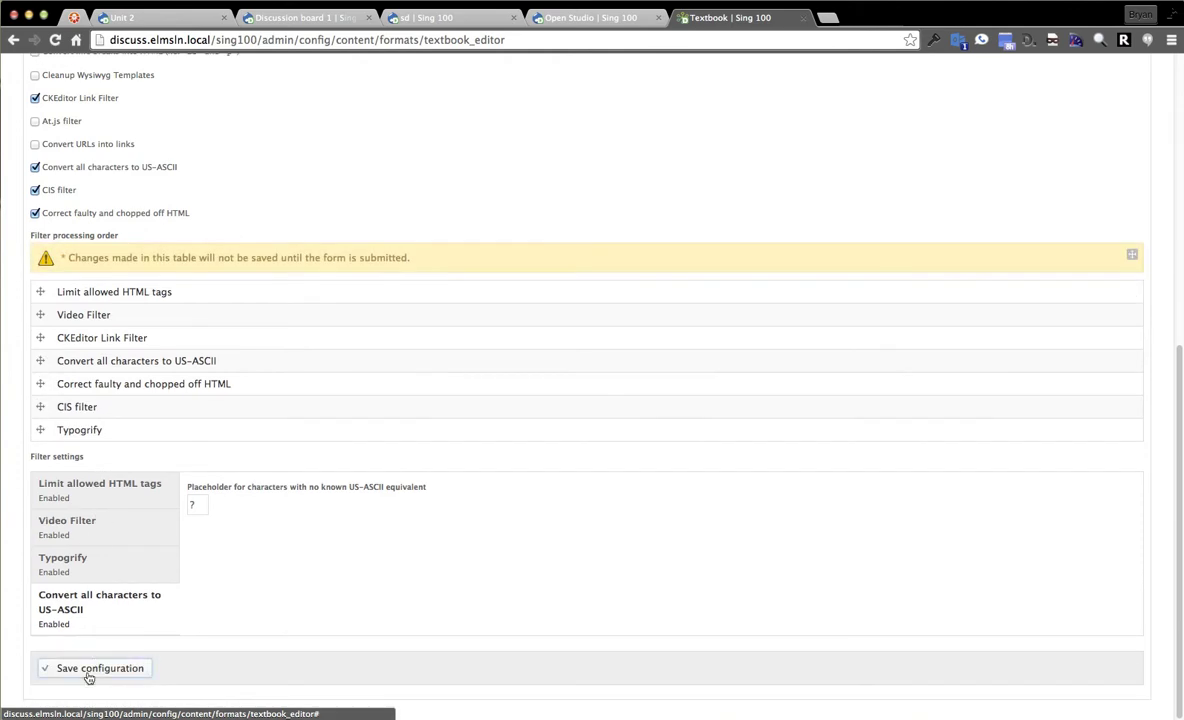
left_click(92, 669)
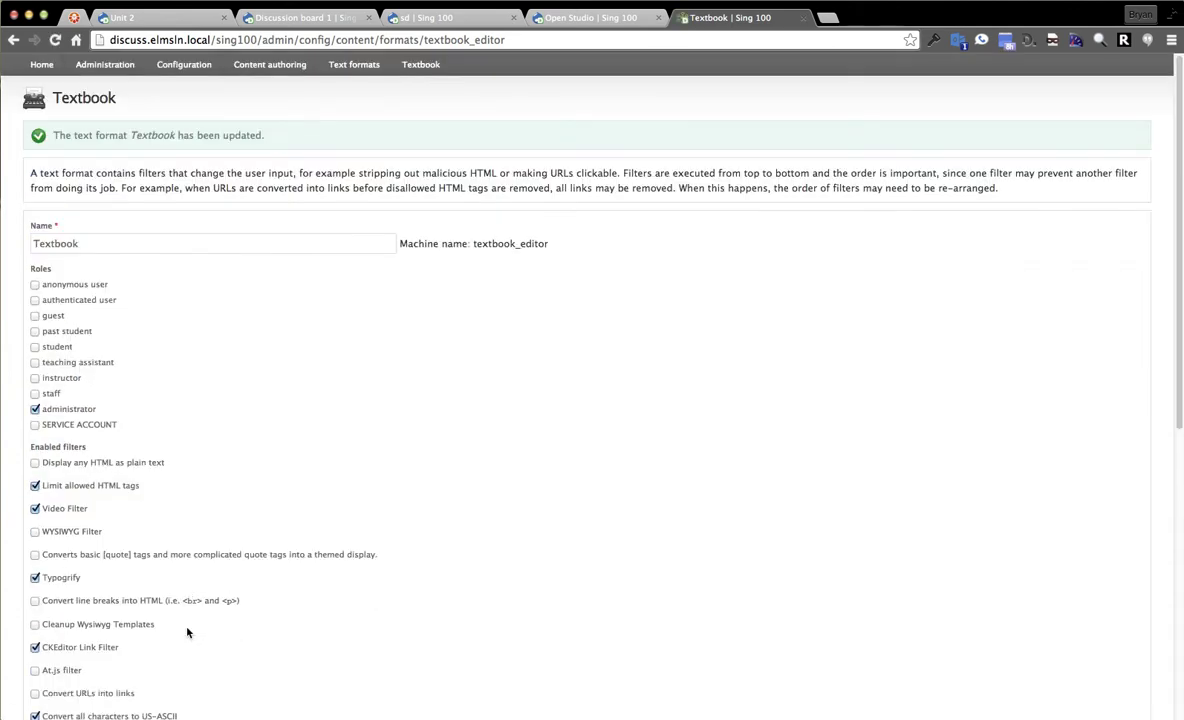
Return to the "New thread" discussion and check how its short code is rendered.
left_click(41, 65)
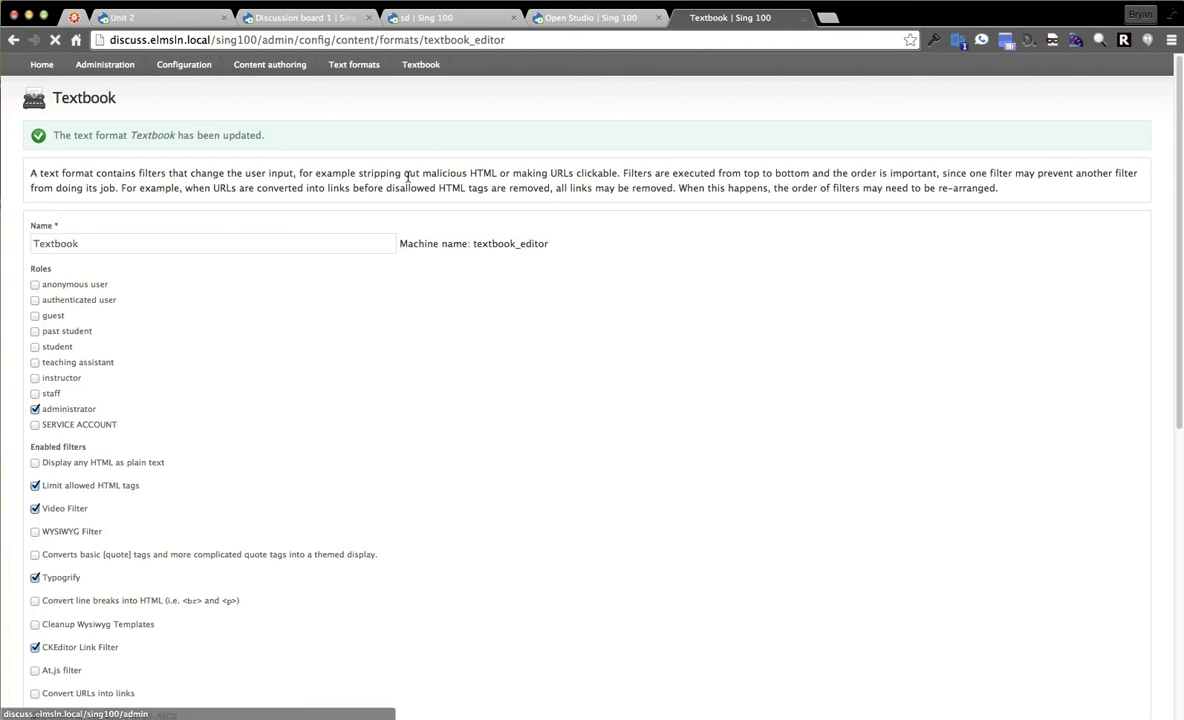
left_click(264, 478)
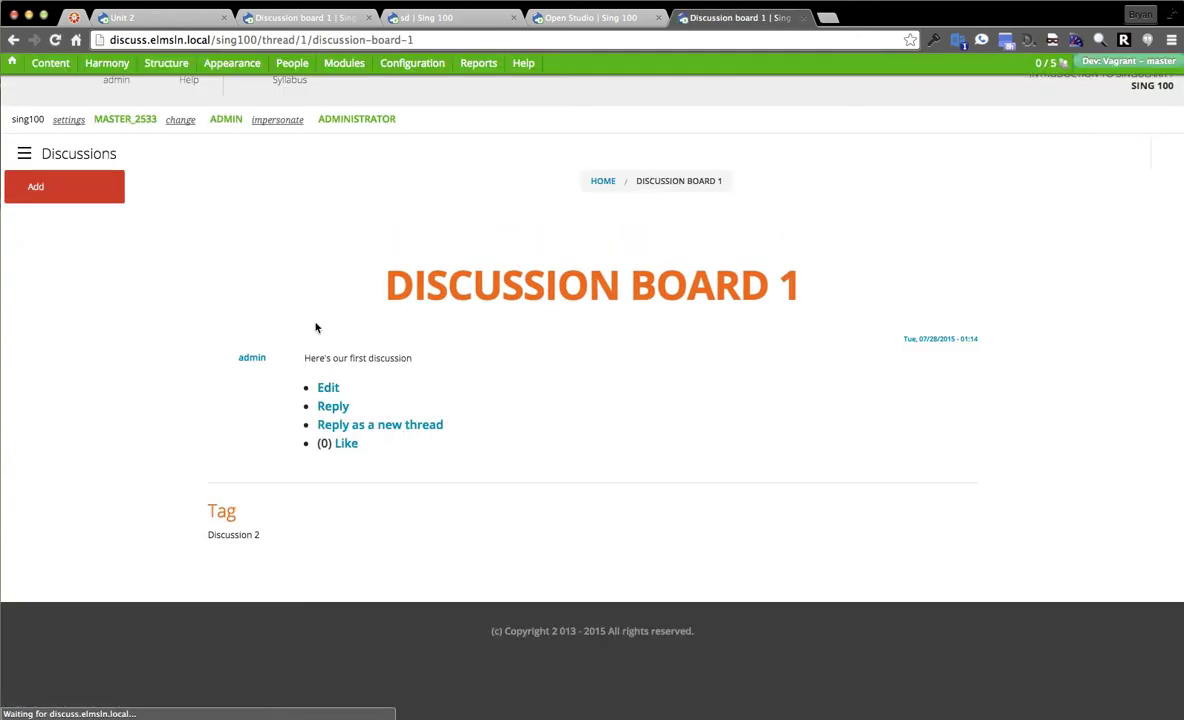
key("super+Left")
left_click(244, 382)
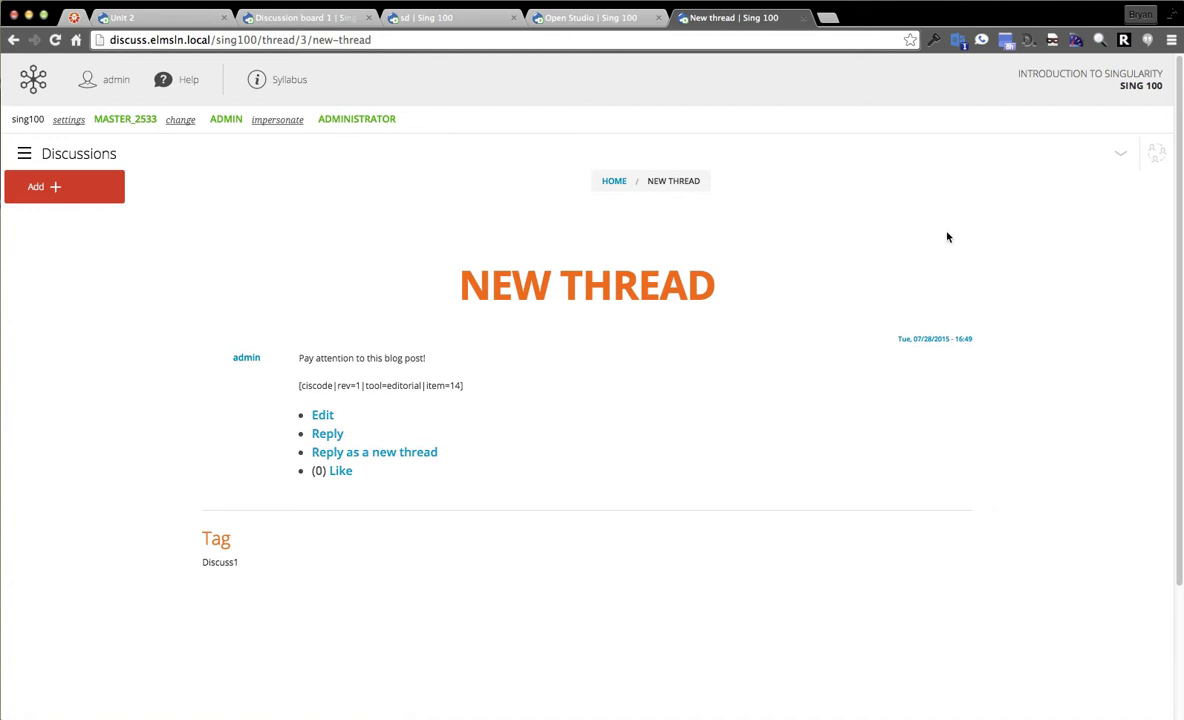
Open the thread's edit form and examine the text format guidelines that apply to its body.
left_click(1120, 153)
left_click(1089, 217)
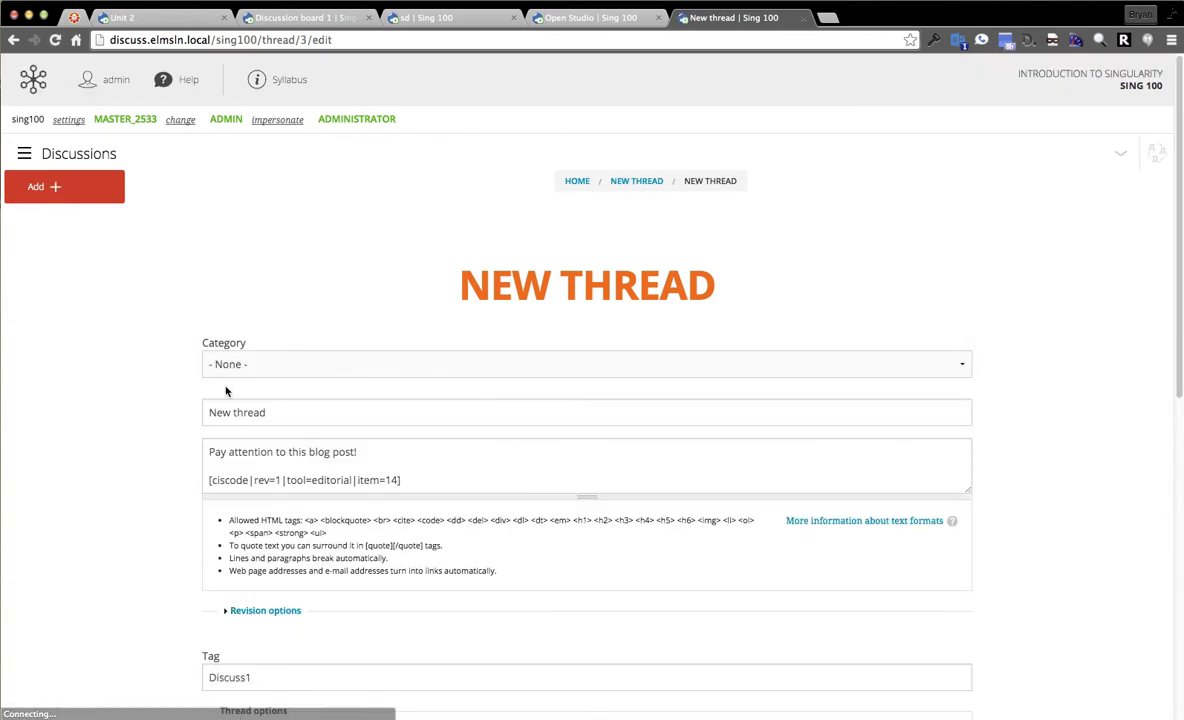
scroll(145, 431, "down", 3)
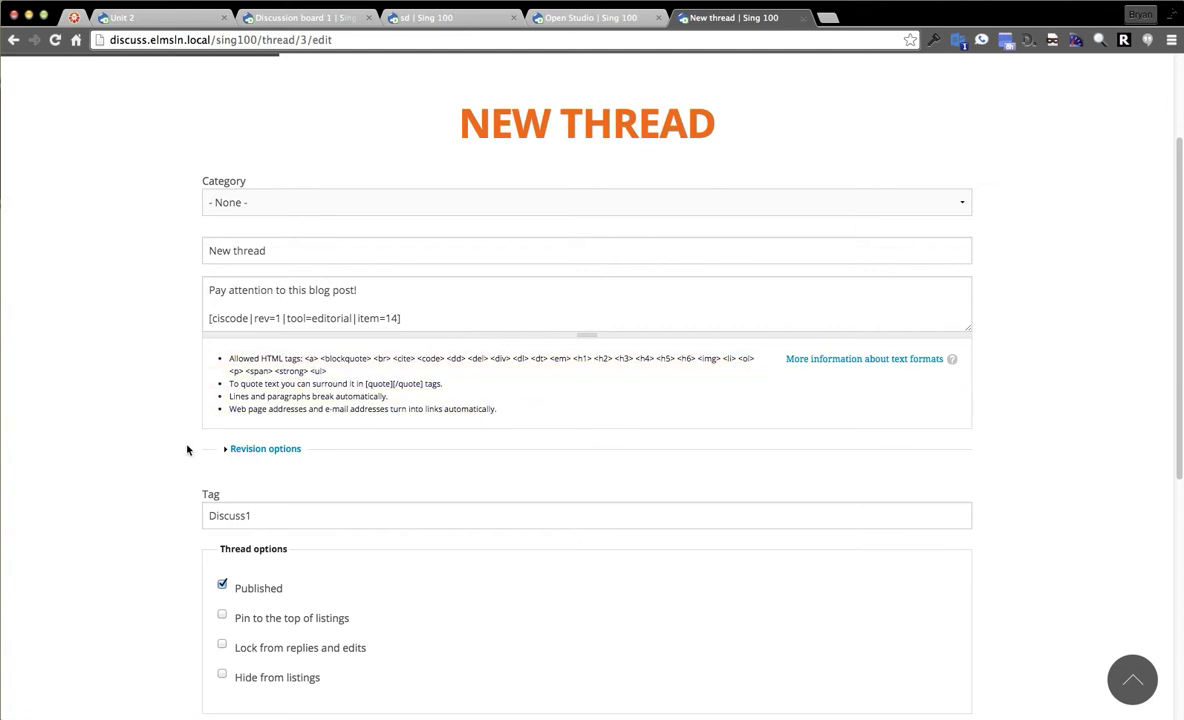
scroll(111, 436, "up", 1)
scroll(115, 428, "up", 3)
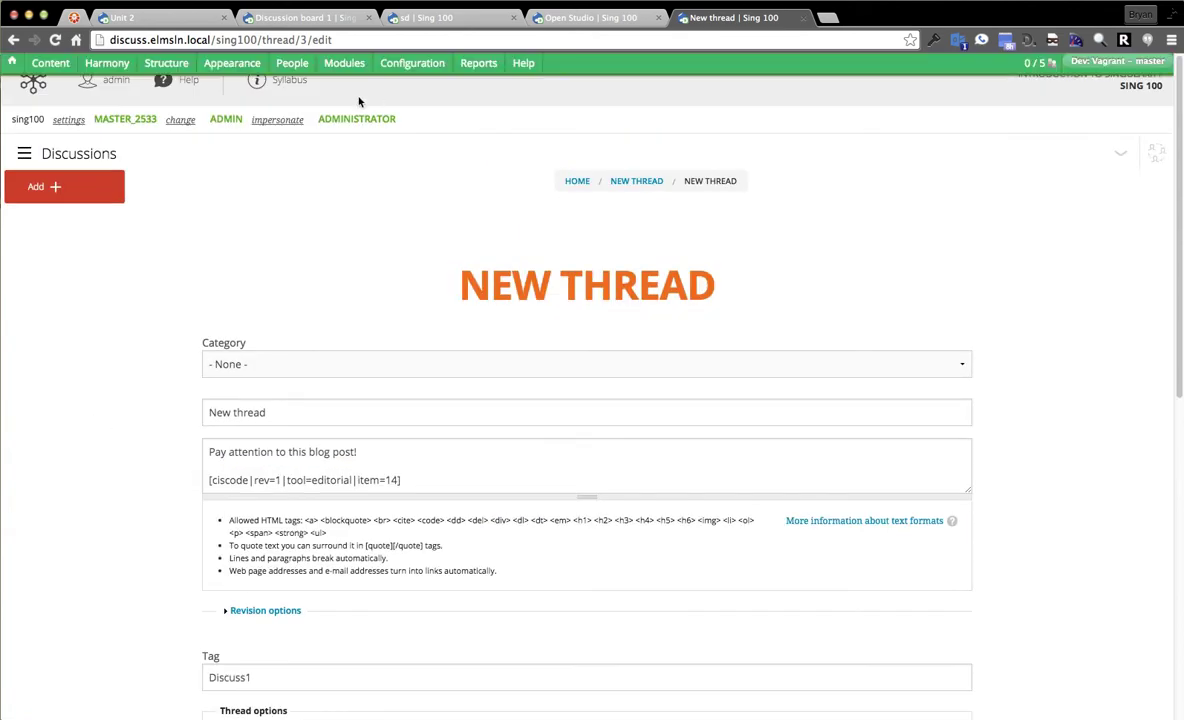
Open the Harmony Filtered text format settings and enable the CIS filter.
mouse_move(412, 63)
mouse_move(463, 128)
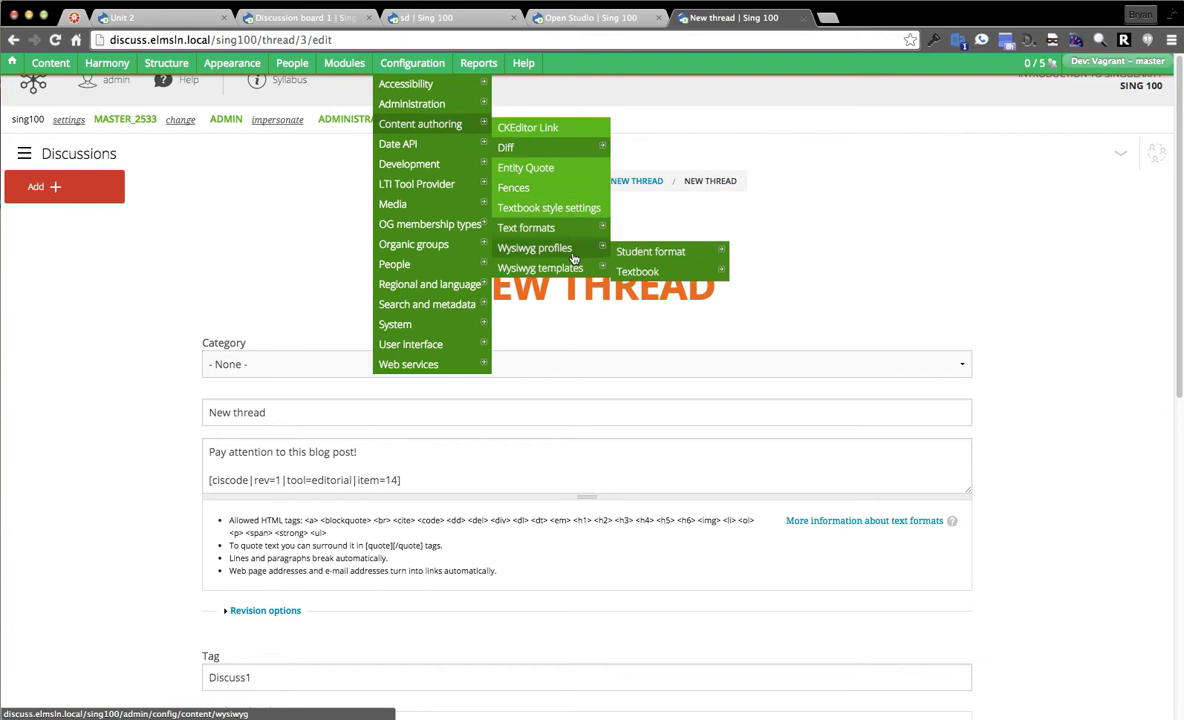
mouse_move(570, 237)
mouse_move(659, 293)
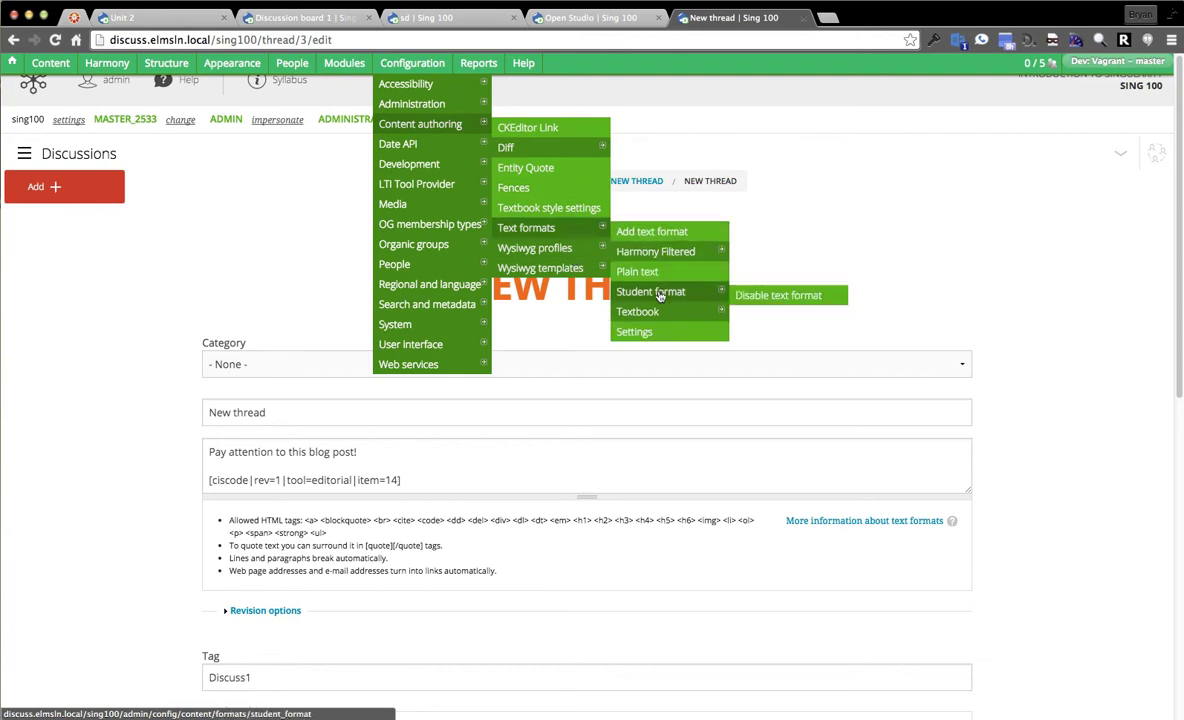
left_click(660, 252)
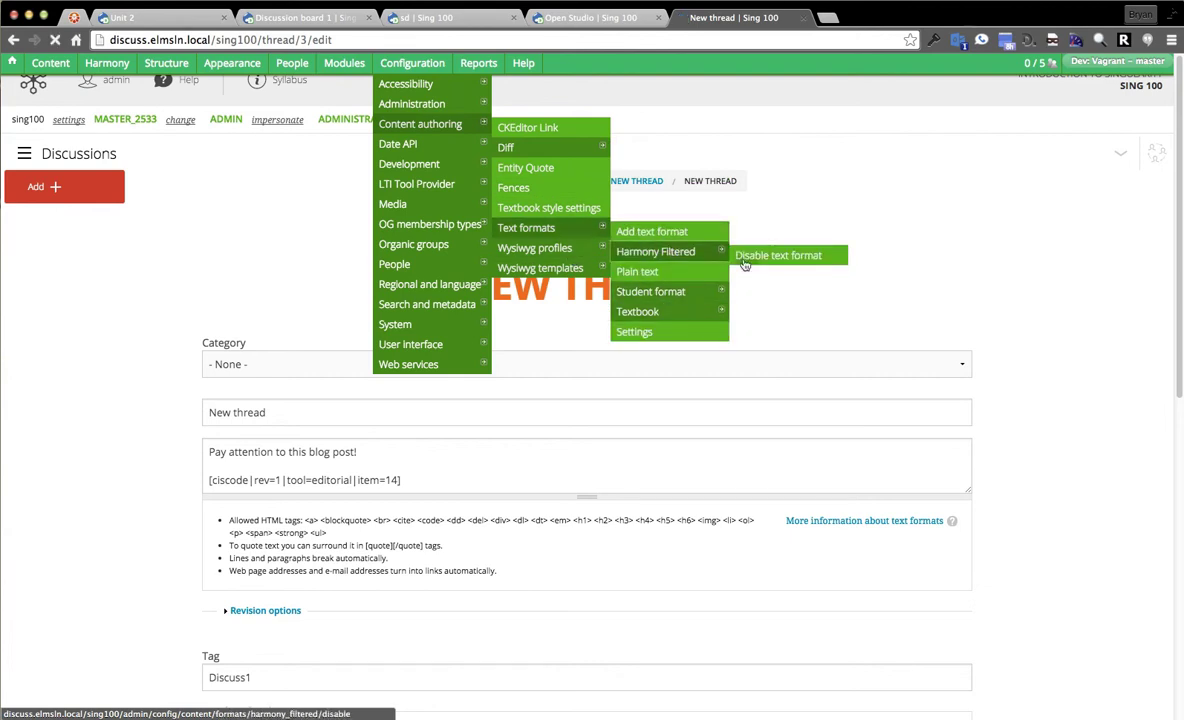
mouse_move(447, 328)
scroll(90, 400, "down", 2)
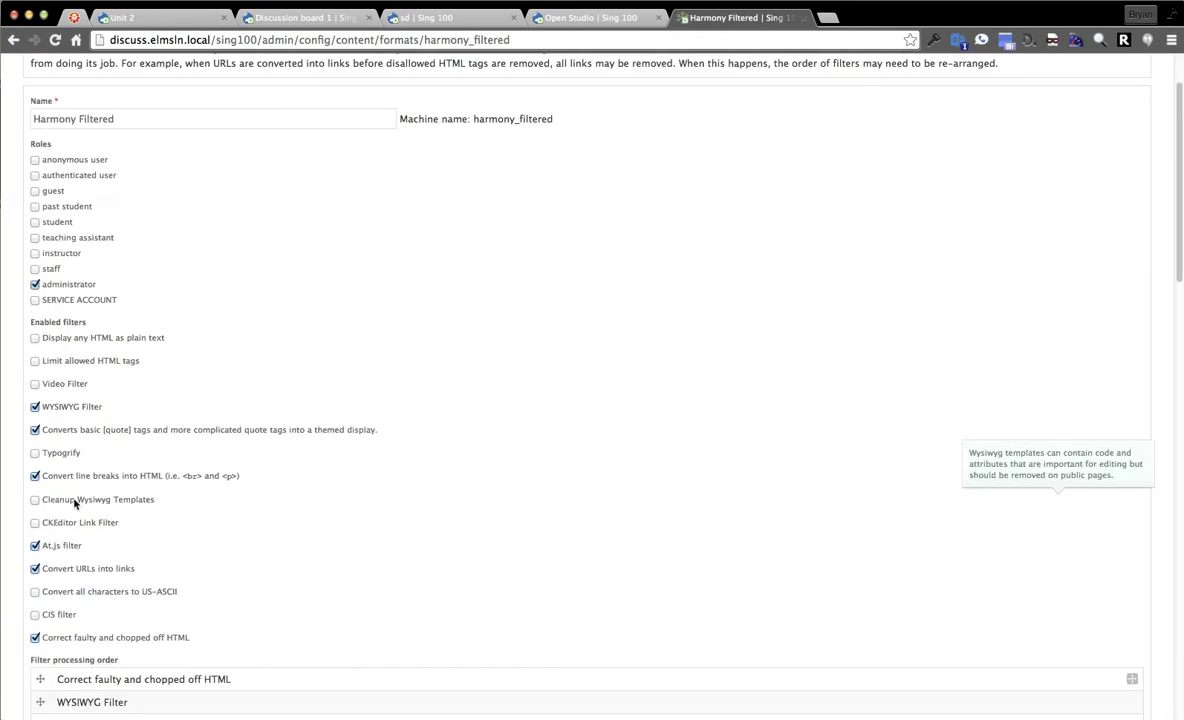
left_click(49, 617)
Try the CIS filter before line-break conversion, return it to the end of the processing order, and save the Harmony Filtered configuration.
scroll(30, 480, "down", 5)
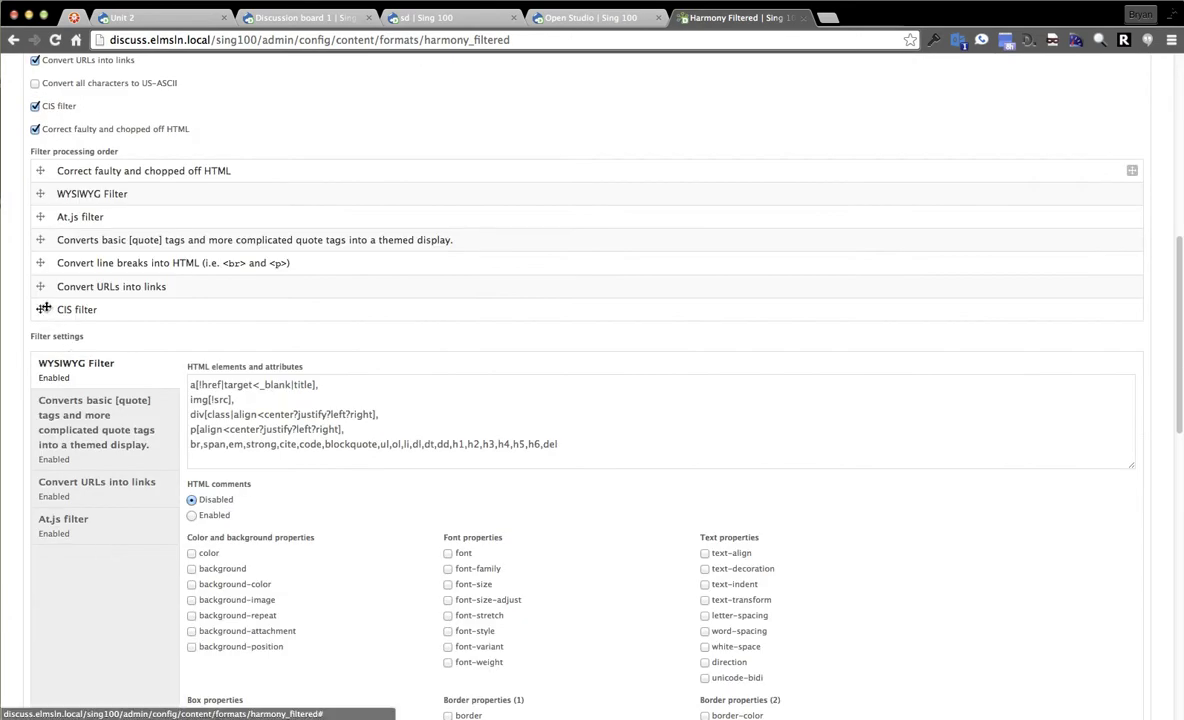
left_click_drag(42, 287, 40, 261)
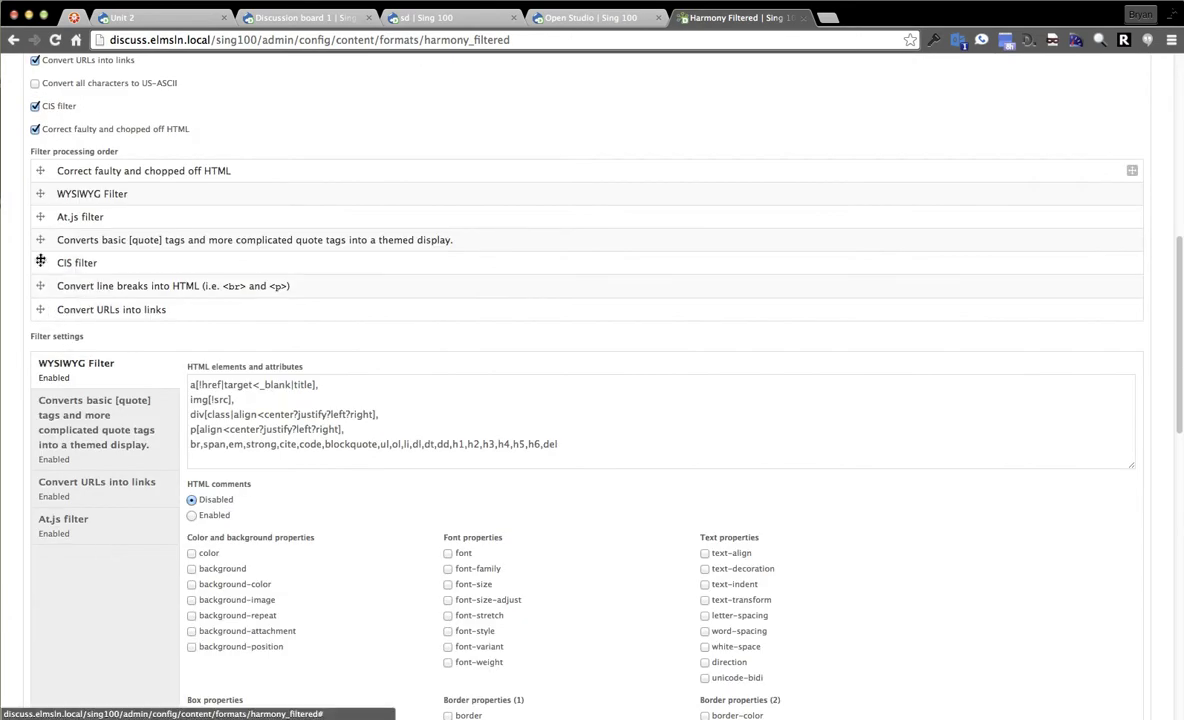
left_click_drag(40, 261, 40, 310)
scroll(126, 677, "down", 9)
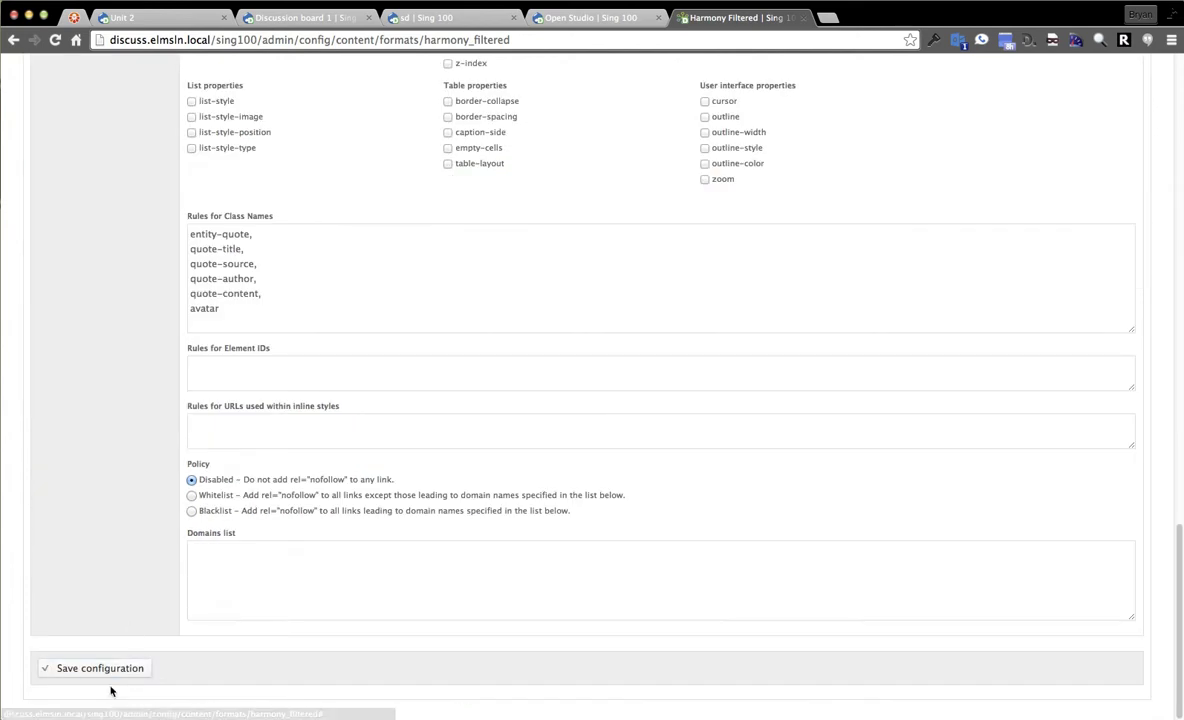
left_click(108, 676)
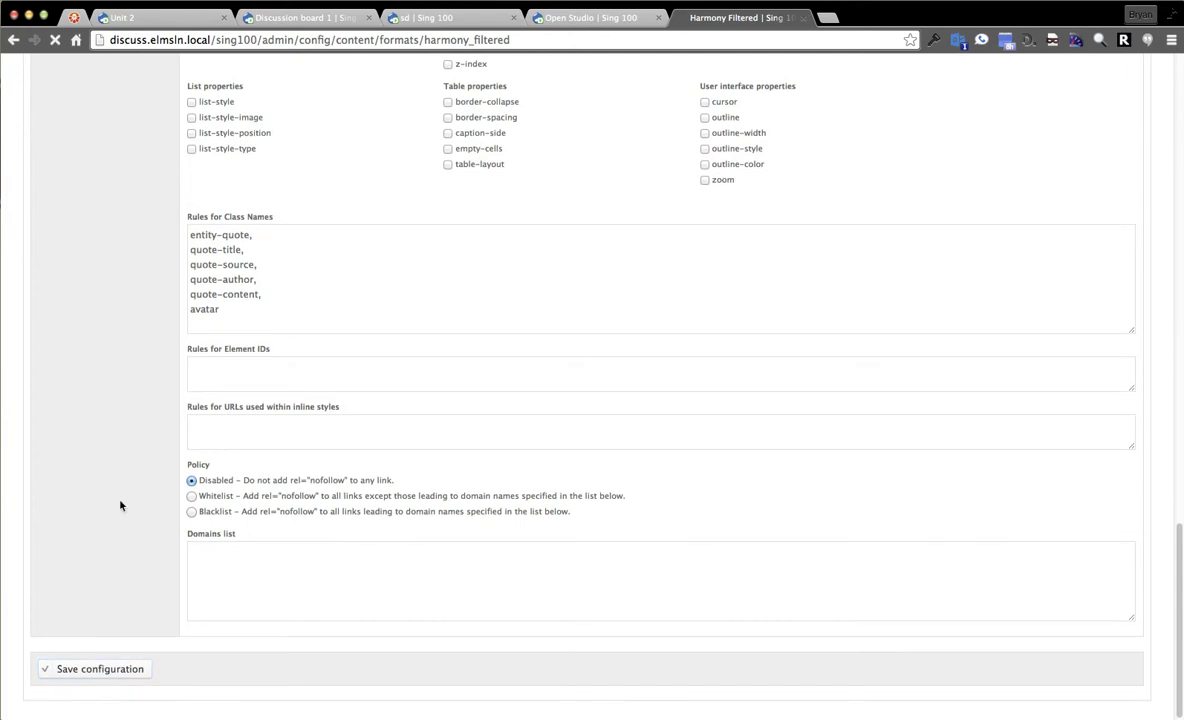
Return to the "New thread" discussion and review the embedded blog post.
scroll(118, 504, "up", 5)
left_click(41, 64)
left_click(254, 379)
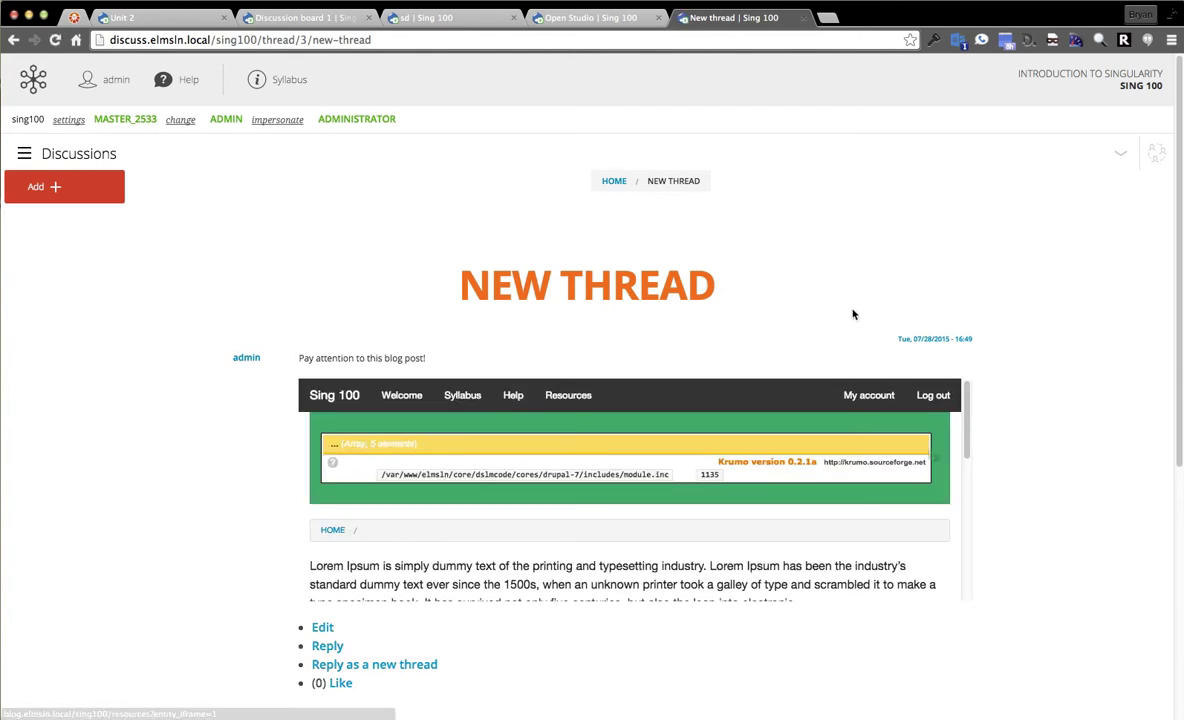
scroll(978, 304, "down", 5)
scroll(1028, 336, "up", 5)
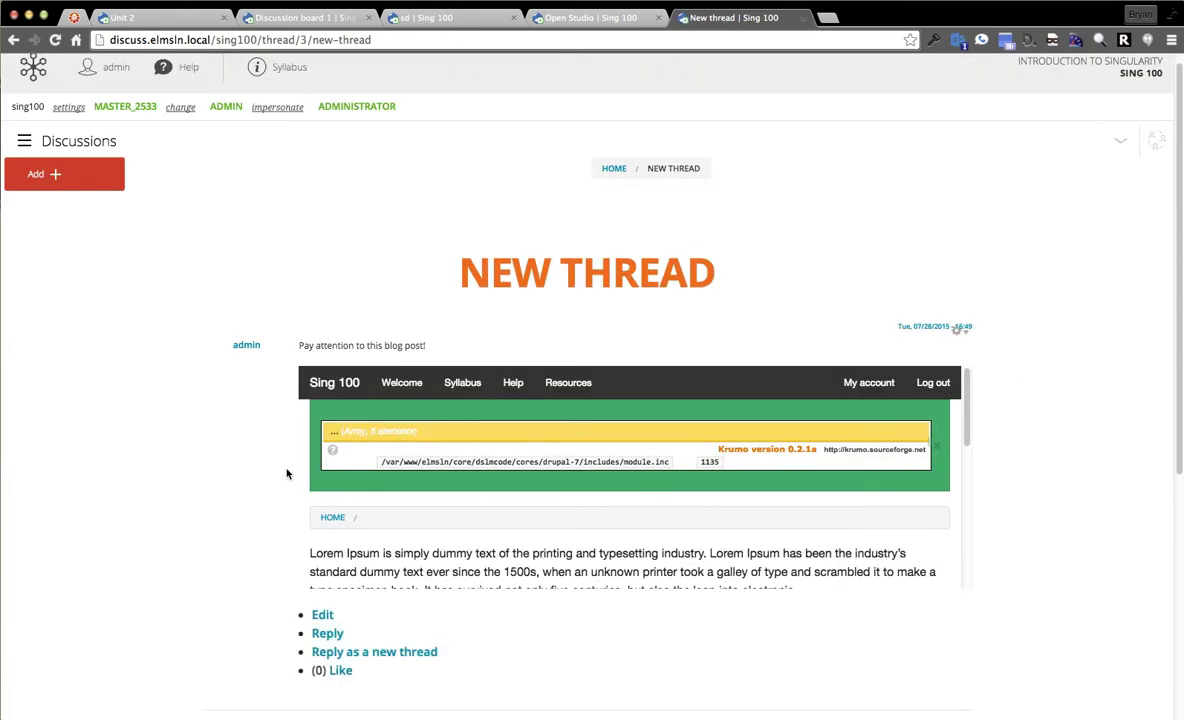
scroll(284, 472, "down", 1)
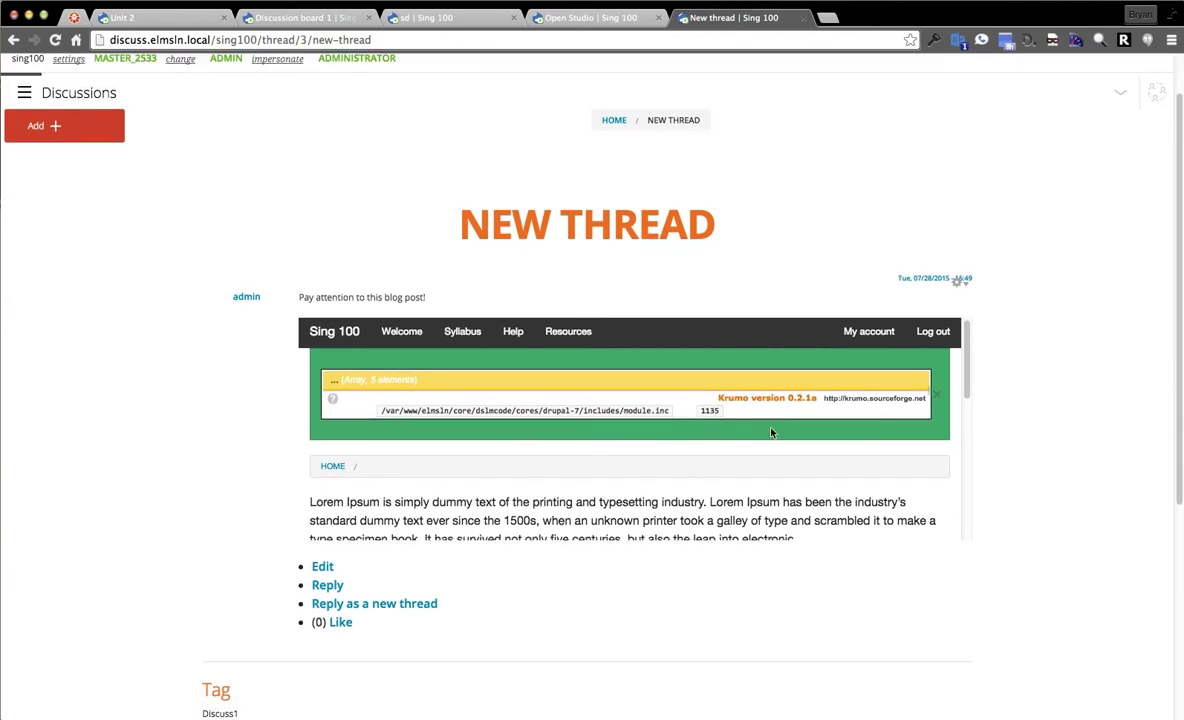
Dismiss the debug message inside the embedded blog post and read through its content.
left_click(937, 398)
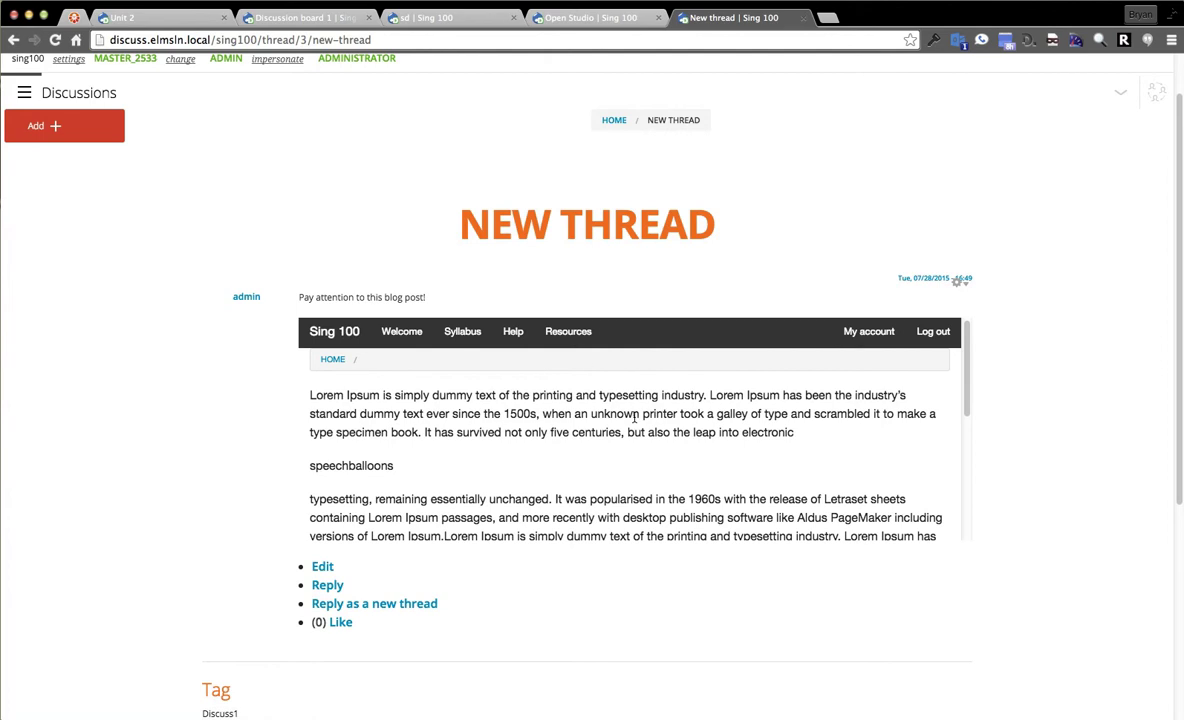
scroll(645, 408, "down", 5)
scroll(640, 413, "down", 2)
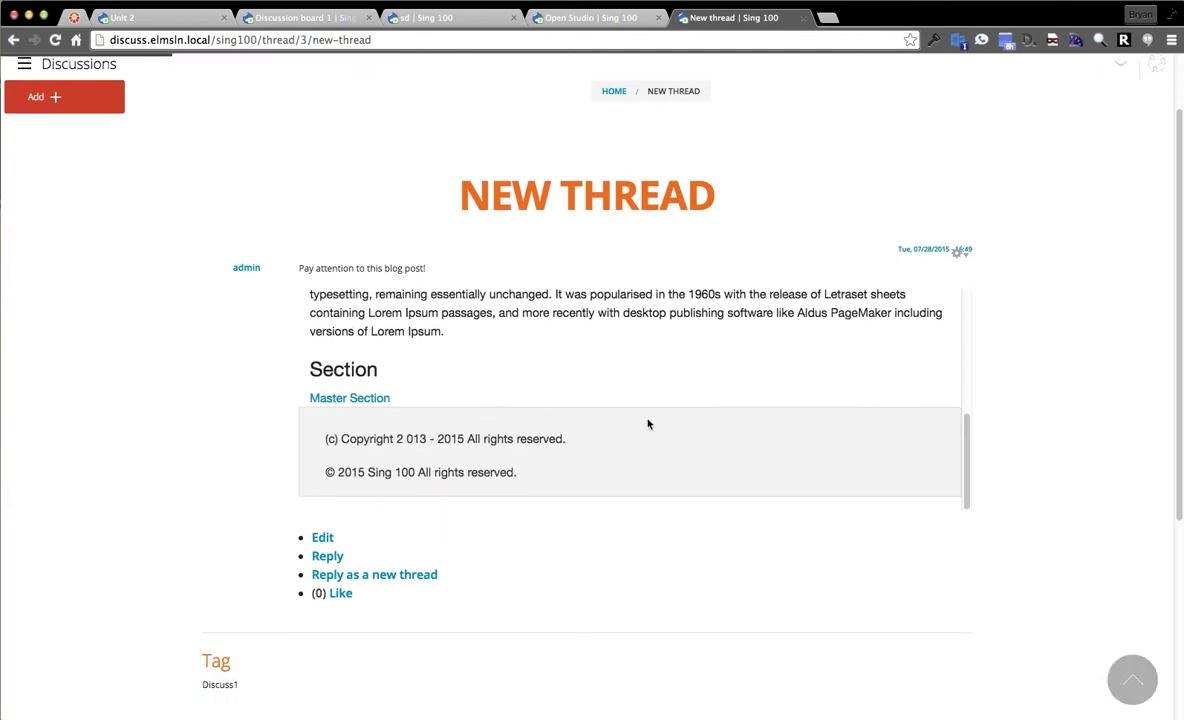
scroll(645, 418, "up", 5)
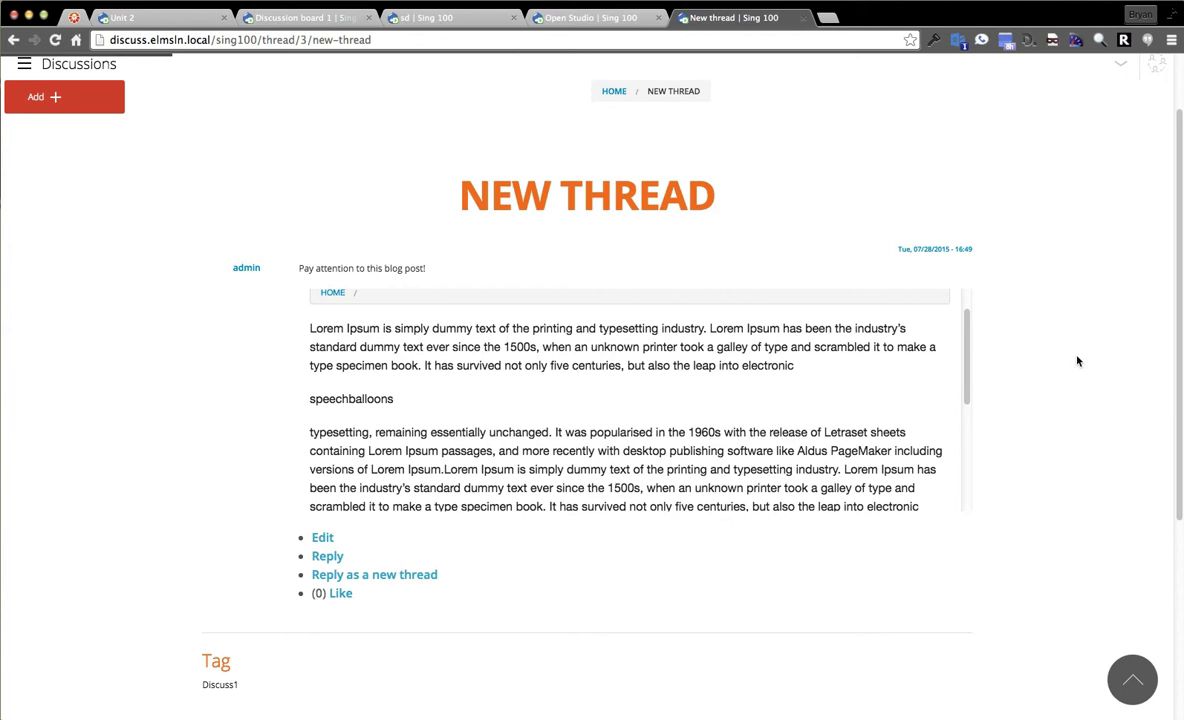
scroll(1068, 358, "up", 2)
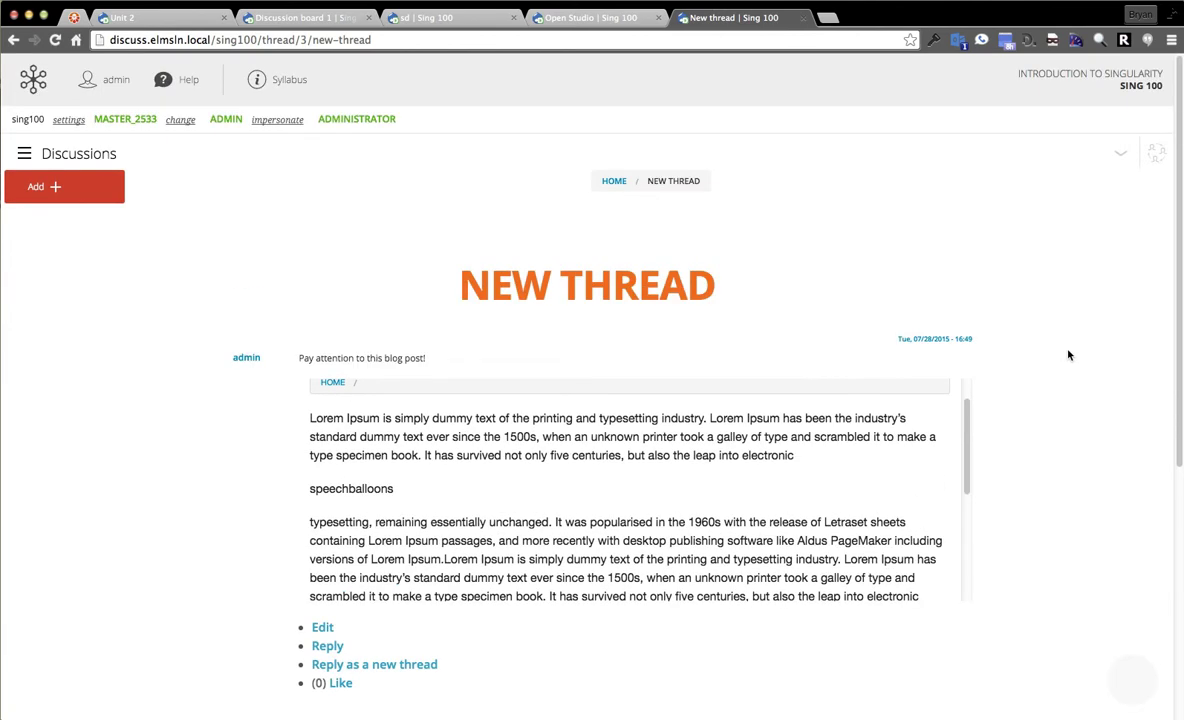
left_click_drag(448, 289, 767, 254)
left_click(937, 214)
Edit the discussion thread to set its tag to "Tagthis" and save it.
left_click(1121, 155)
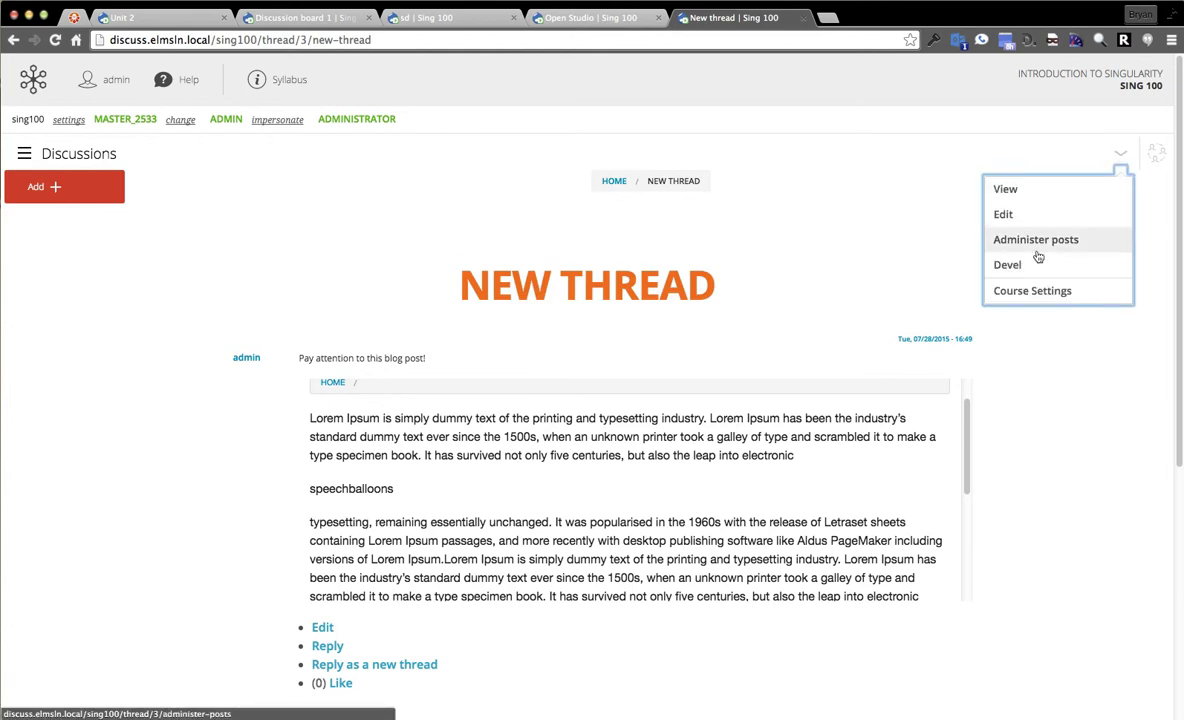
left_click(1004, 213)
scroll(160, 403, "down", 5)
double_click(292, 417)
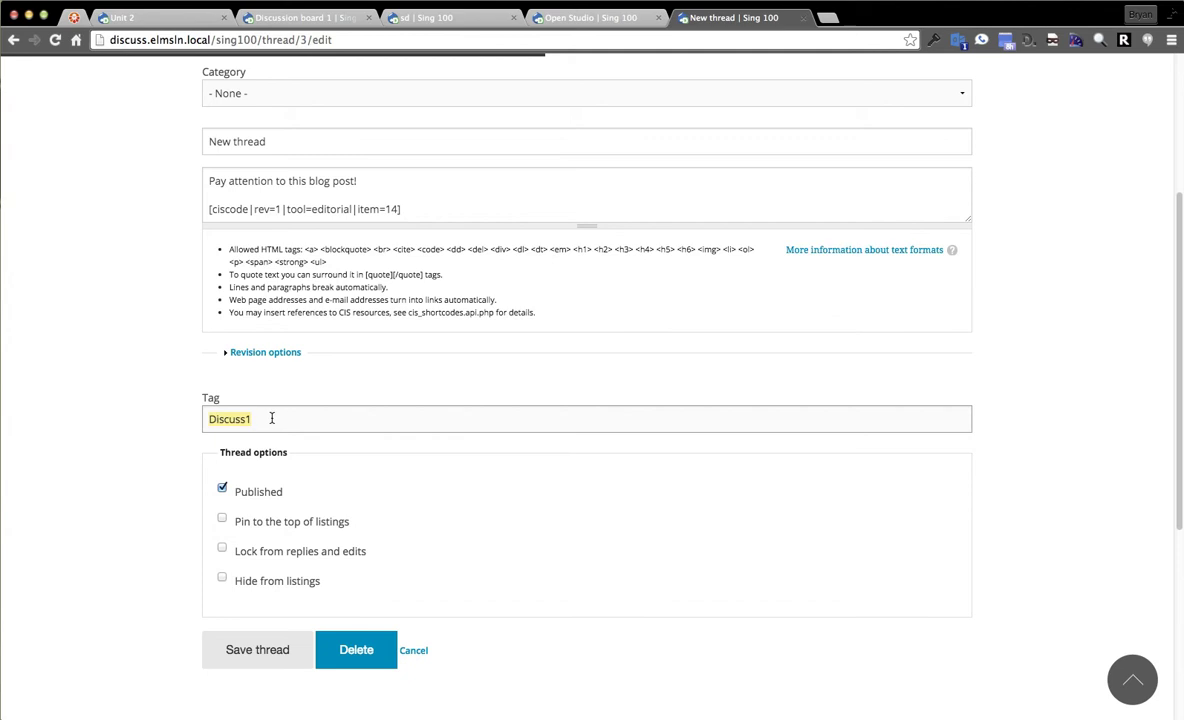
type("Tagthis")
left_click(218, 650)
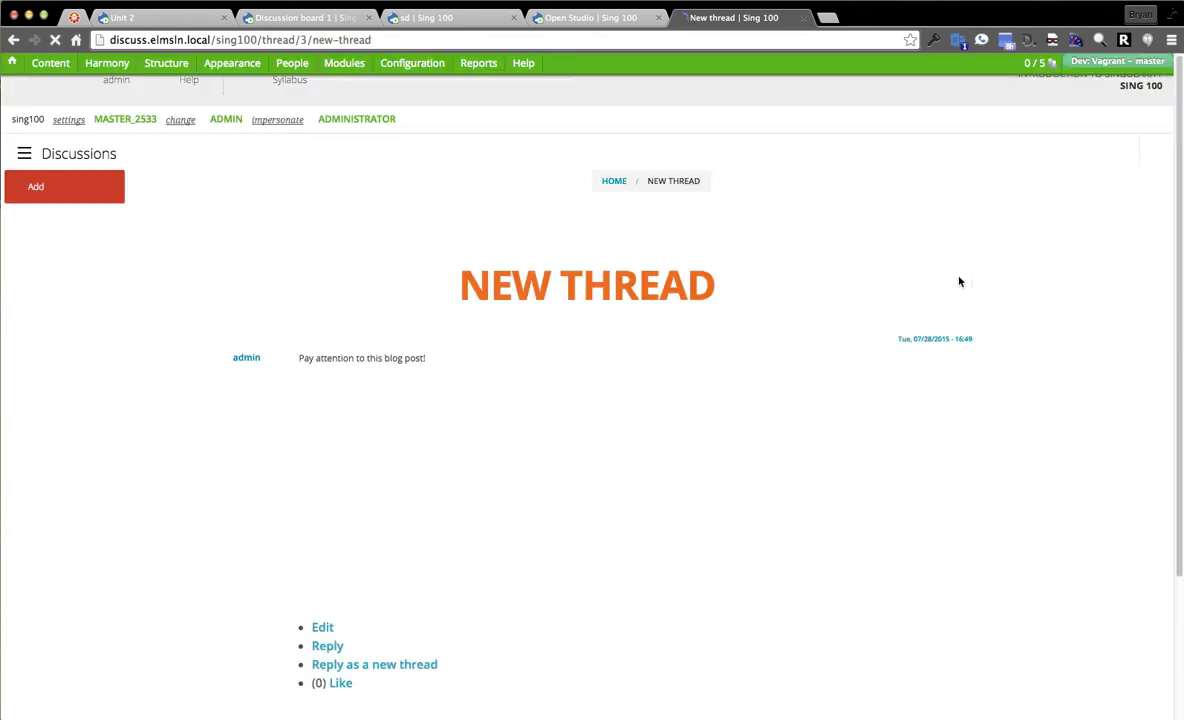
Copy the Tag field value embed short code from the thread's sharing options and close them.
left_click(1155, 157)
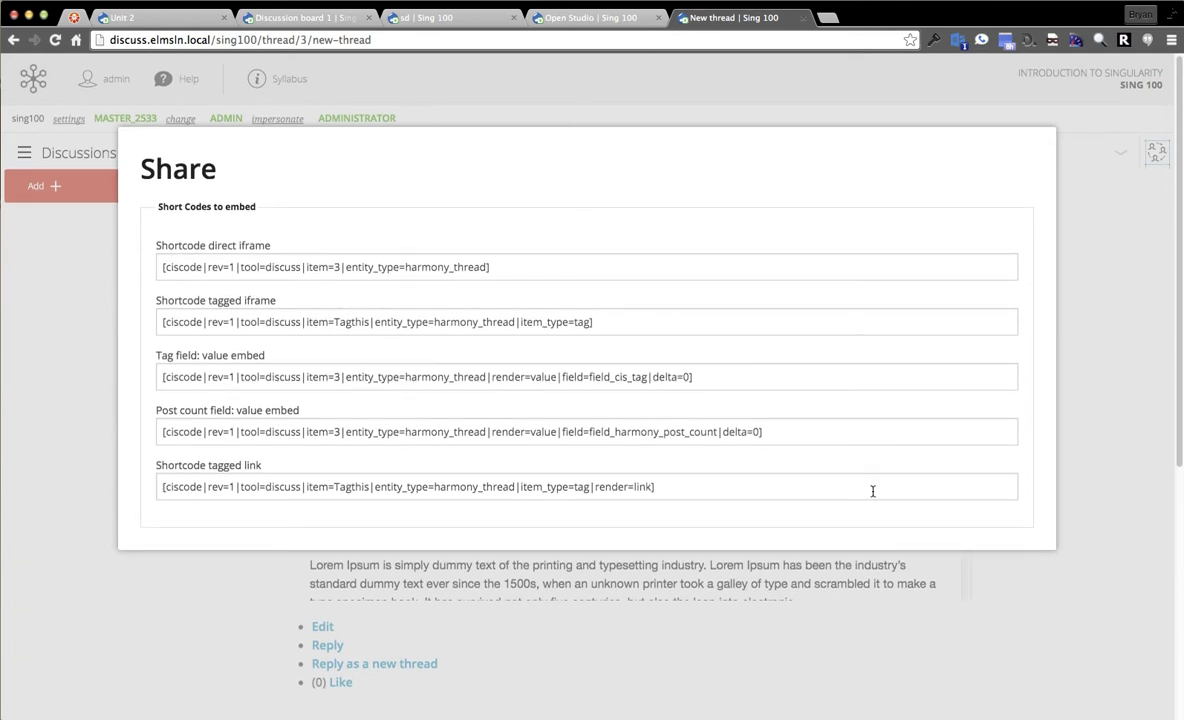
triple_click(617, 381)
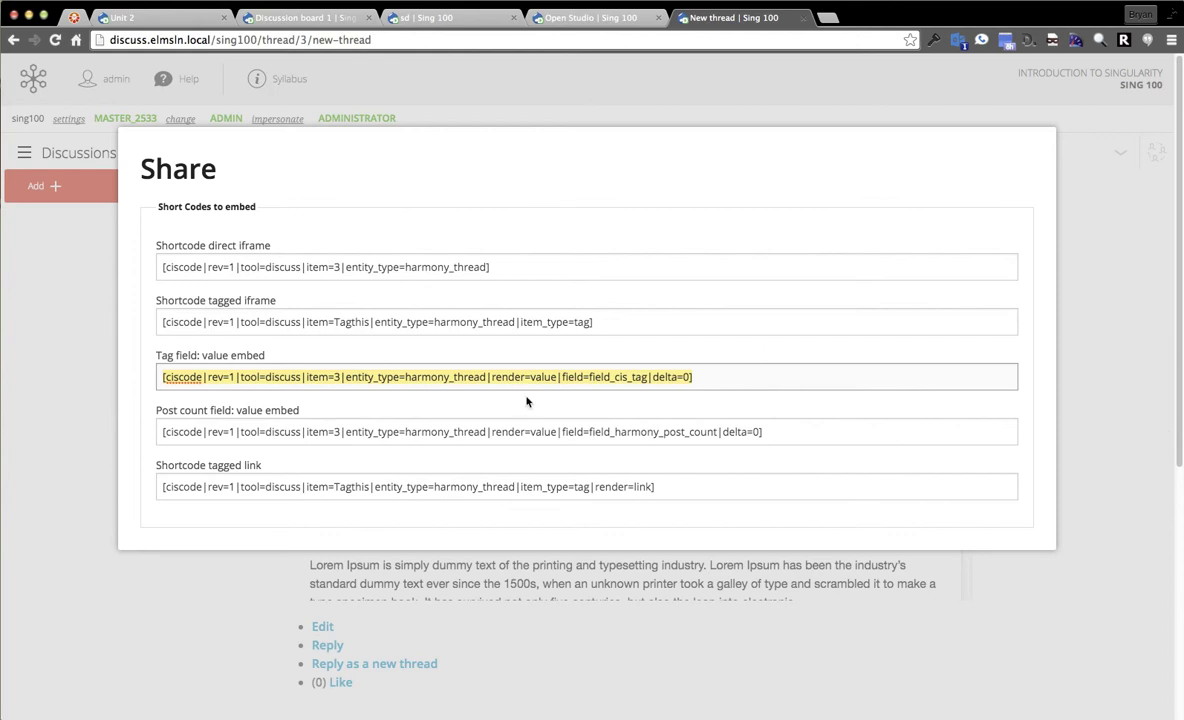
left_click(1004, 344)
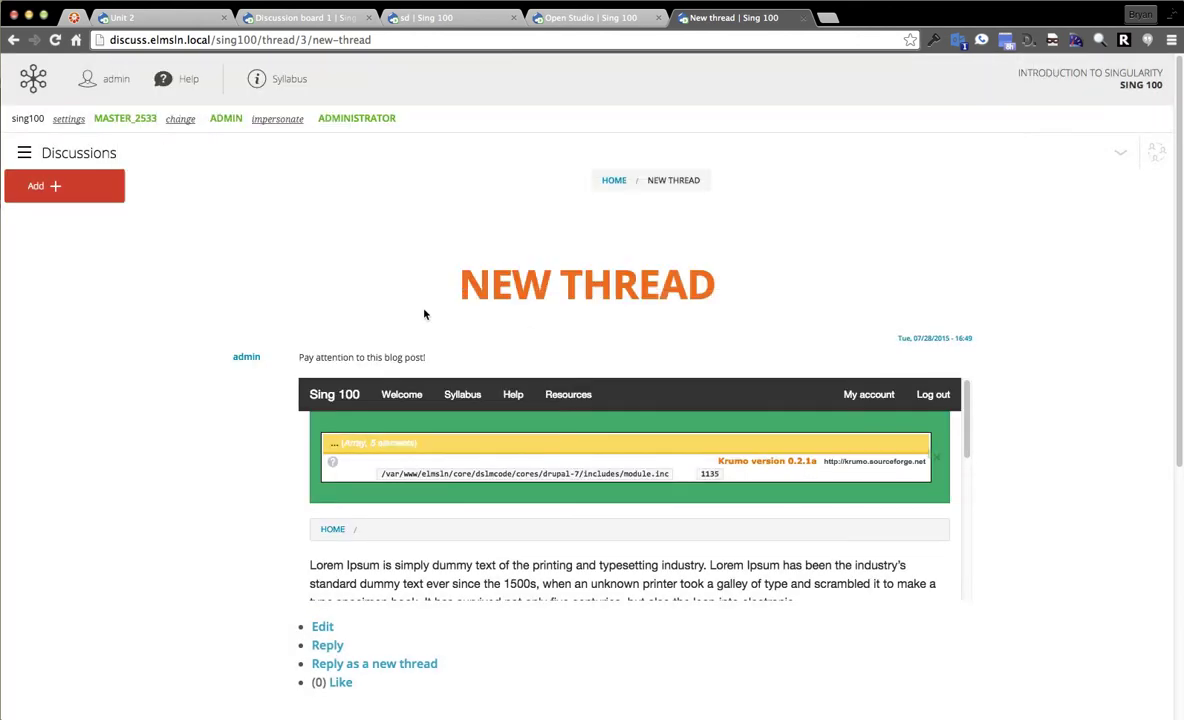
Switch to the course content tool and open the Unit 3 page for editing.
left_click(45, 151)
left_click(42, 90)
left_click(80, 266)
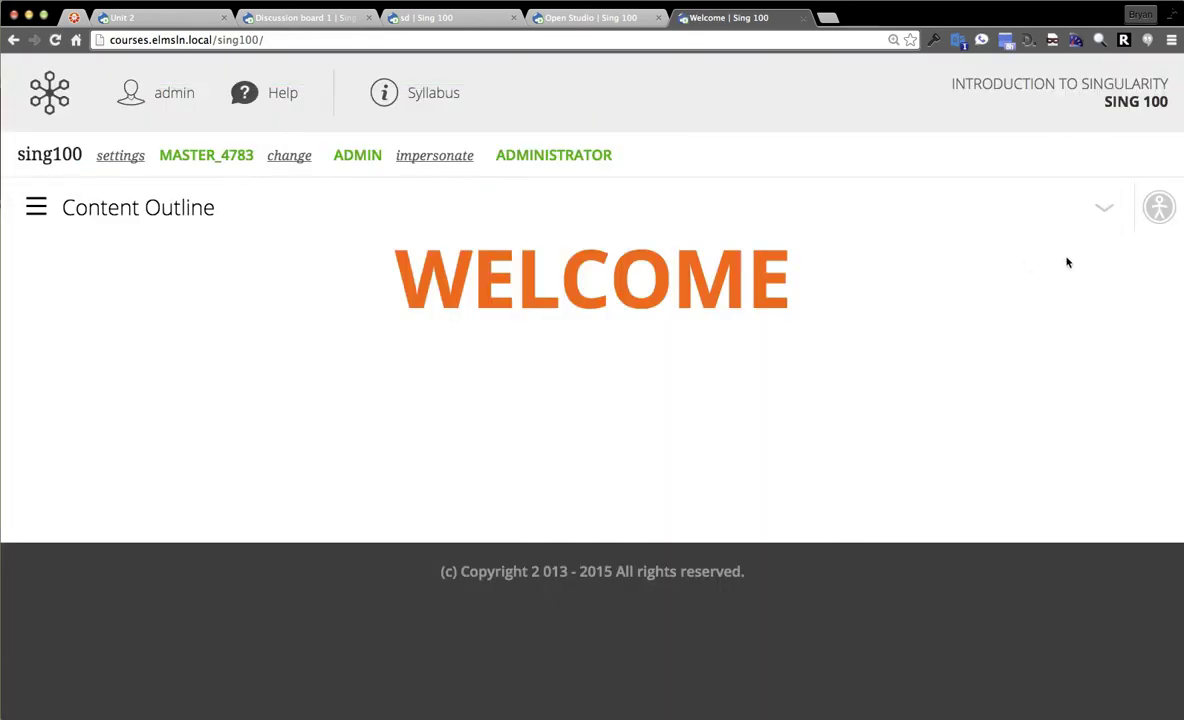
left_click(97, 195)
left_click(180, 400)
left_click(1040, 207)
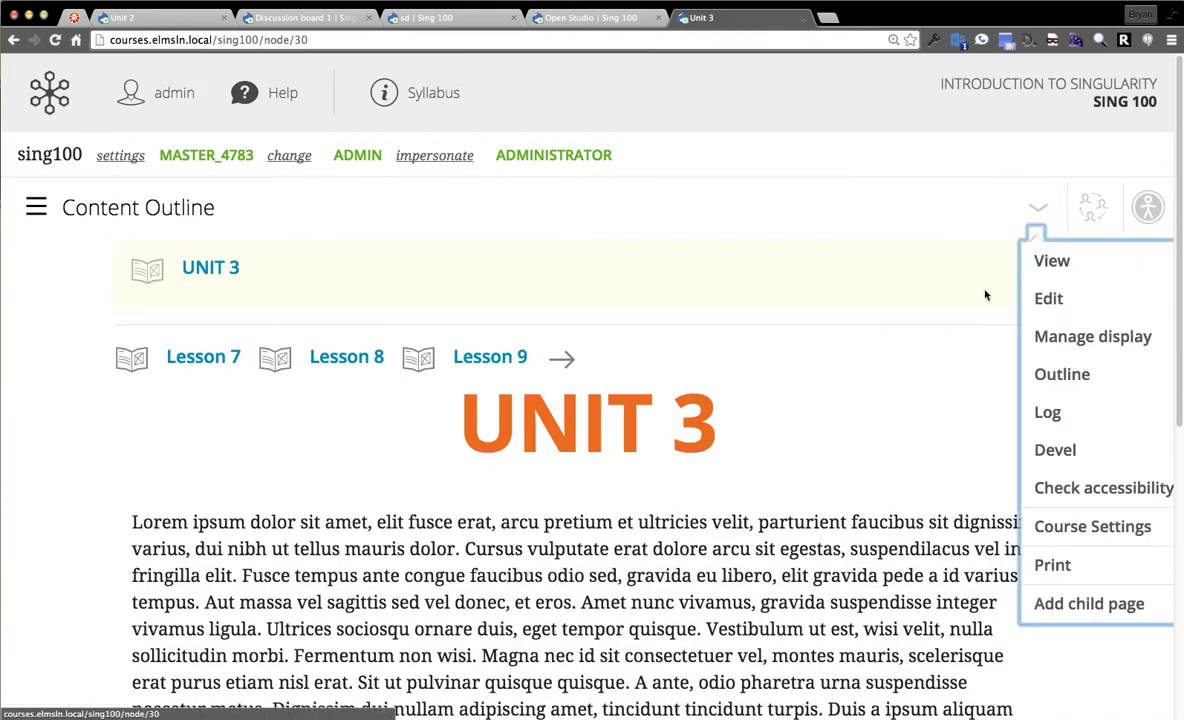
left_click(1050, 296)
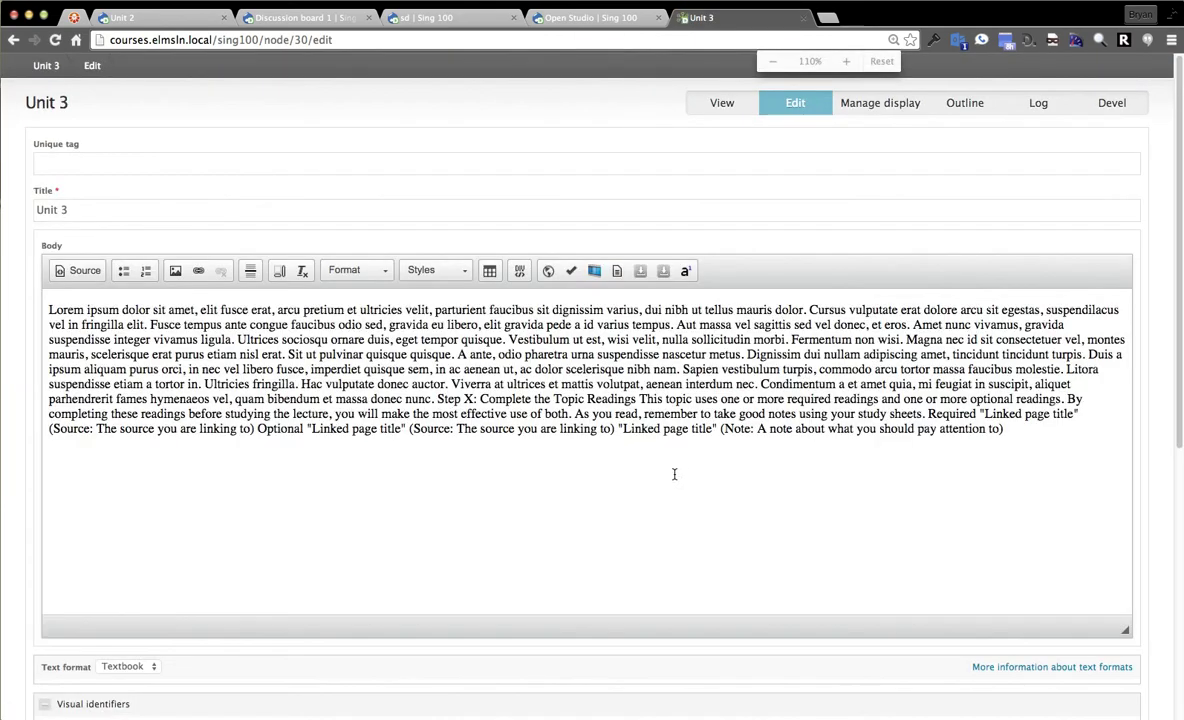
Add the short code [ciscode|rev=1|tool=discuss|item=3|entity_type=harmony_thread|render=value|field=field_cis_tag|delta=0] below the Unit 3 body text and save the page.
type("[ciscode|rev=1|tool=discuss|item=3|entity_type=harmony_thread|render=value|field=field_cis_tag|delta=0]")
scroll(200, 480, "down", 5)
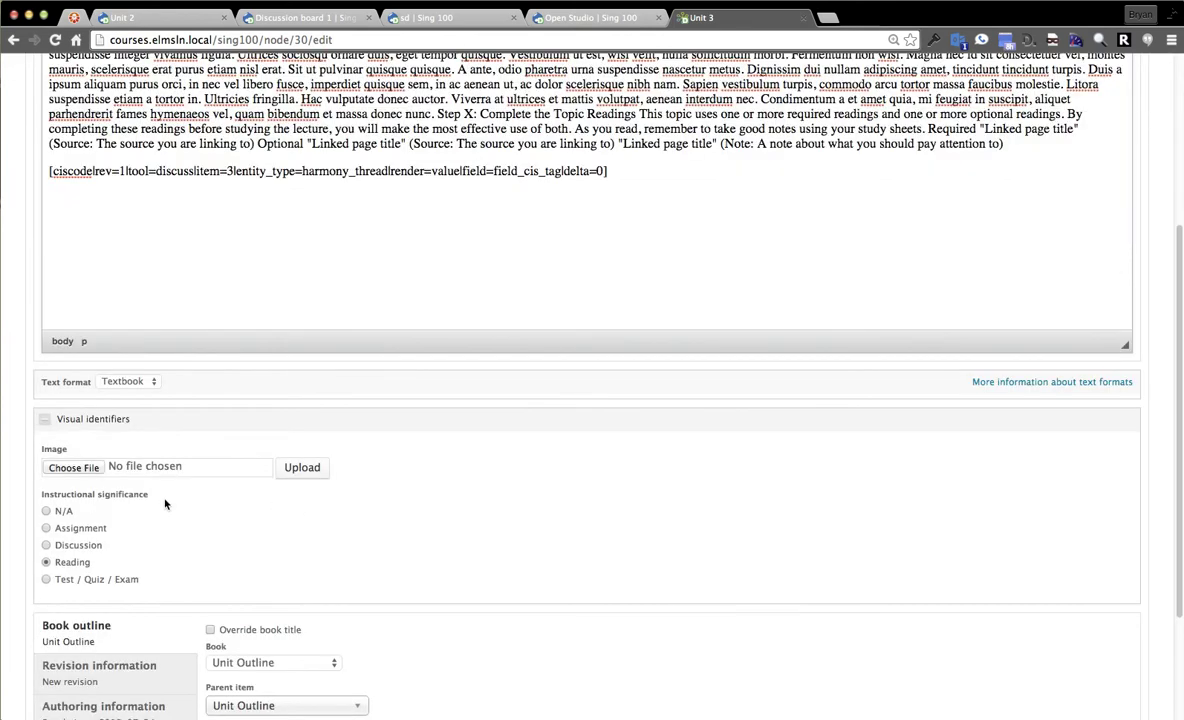
scroll(65, 670, "down", 1)
scroll(74, 683, "down", 1)
left_click(66, 663)
Review the saved Unit 3 page and check the embedded tag value below the body text.
scroll(862, 255, "down", 4)
double_click(195, 507)
double_click(509, 514)
left_click(432, 461)
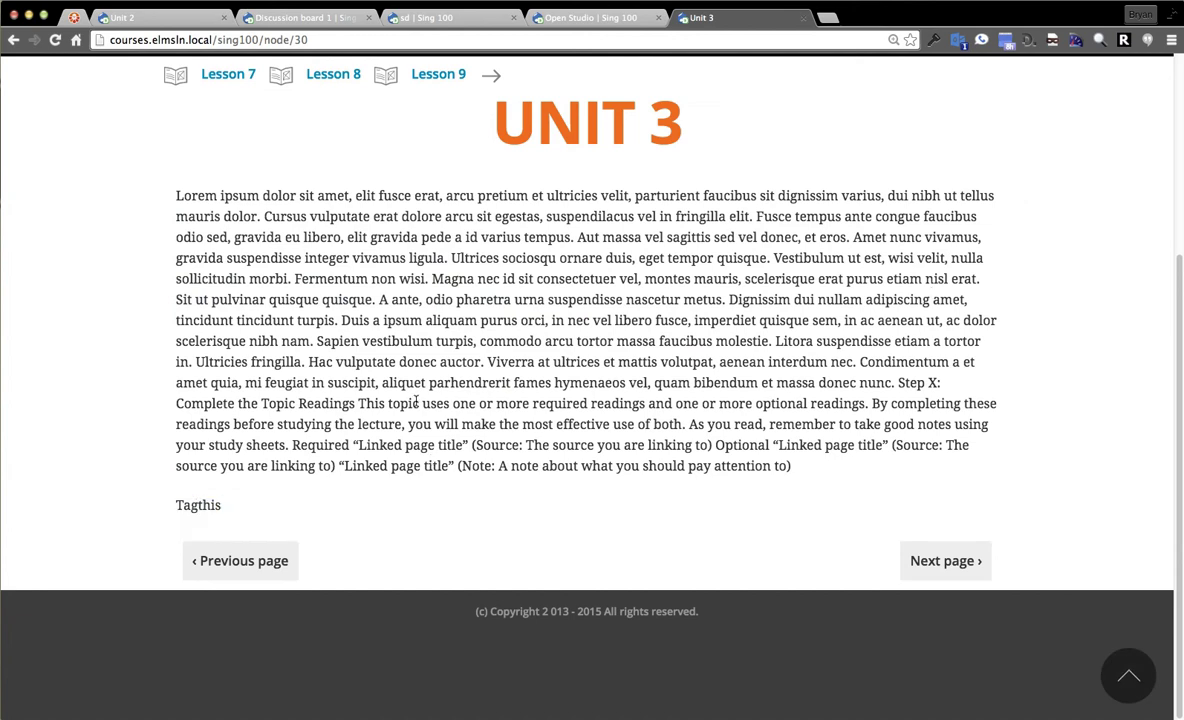
scroll(1063, 373, "up", 4)
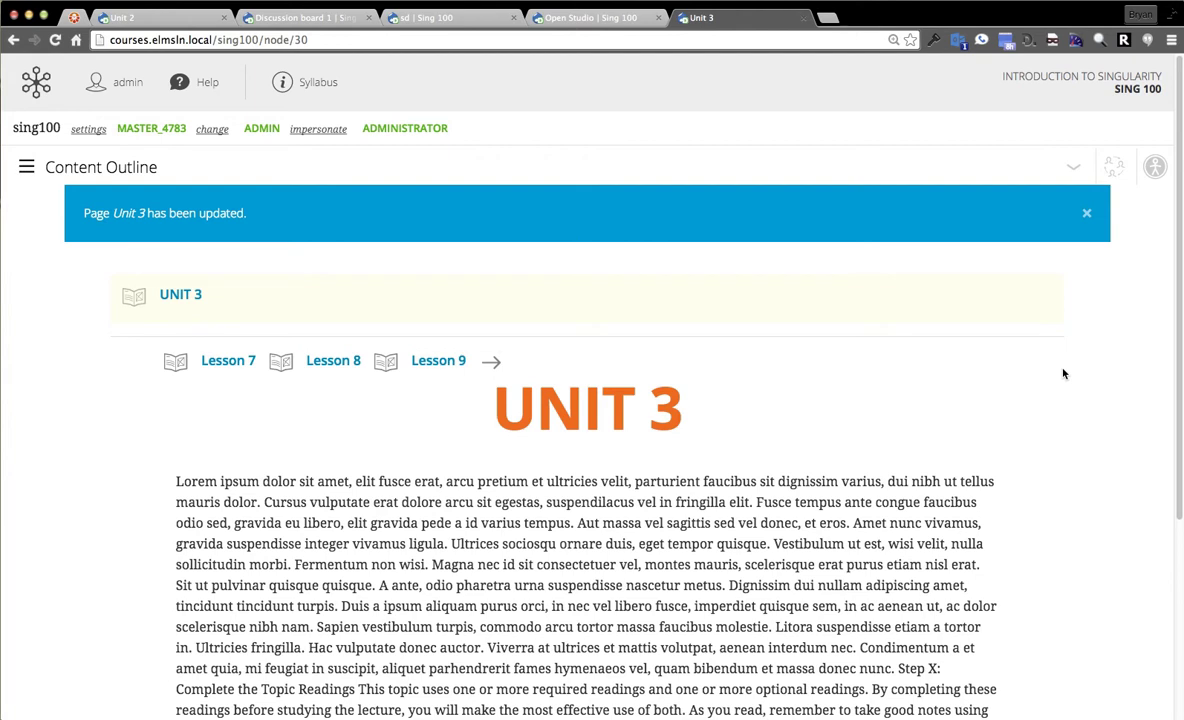
scroll(1063, 373, "down", 5)
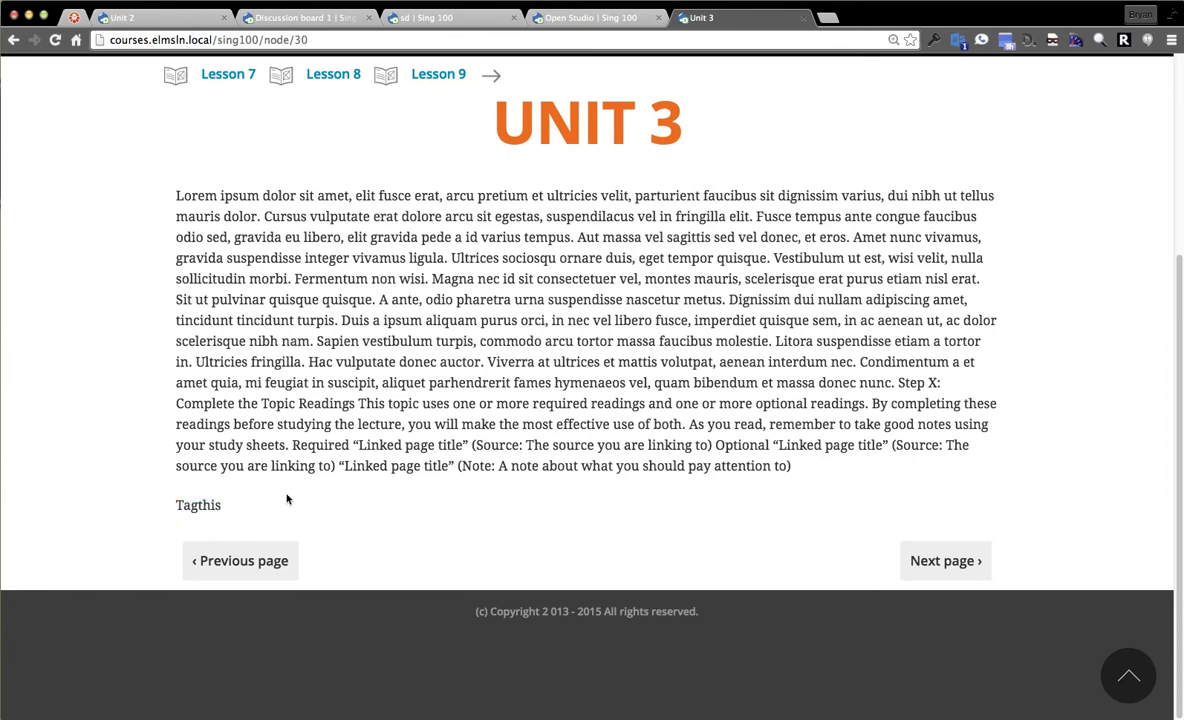
scroll(553, 321, "up", 5)
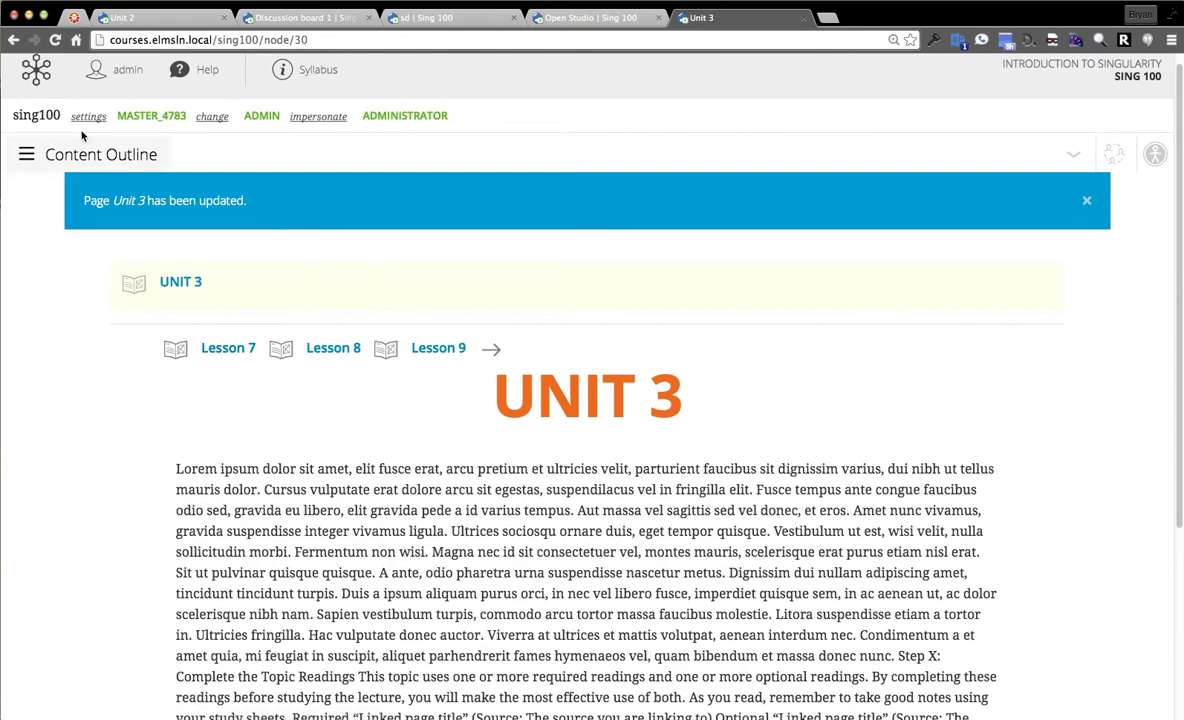
Open the Master Section for editing from the CIS section list and examine its module name and date tokens.
left_click(85, 115)
left_click(92, 276)
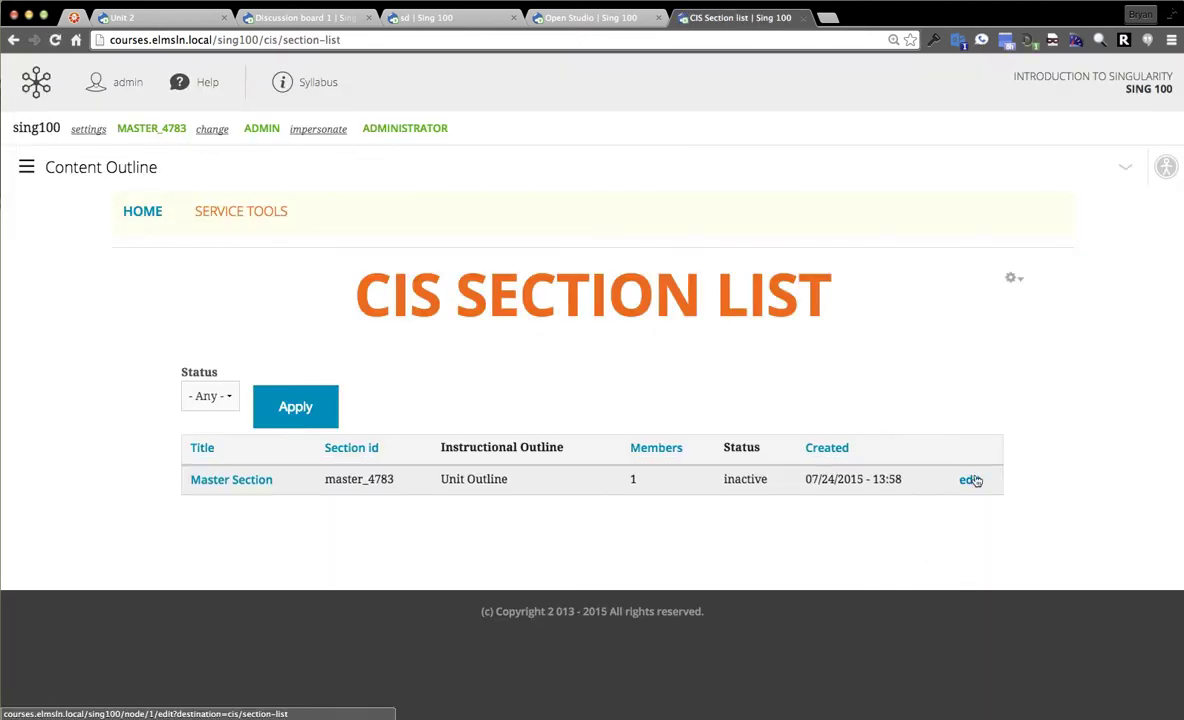
left_click(969, 480)
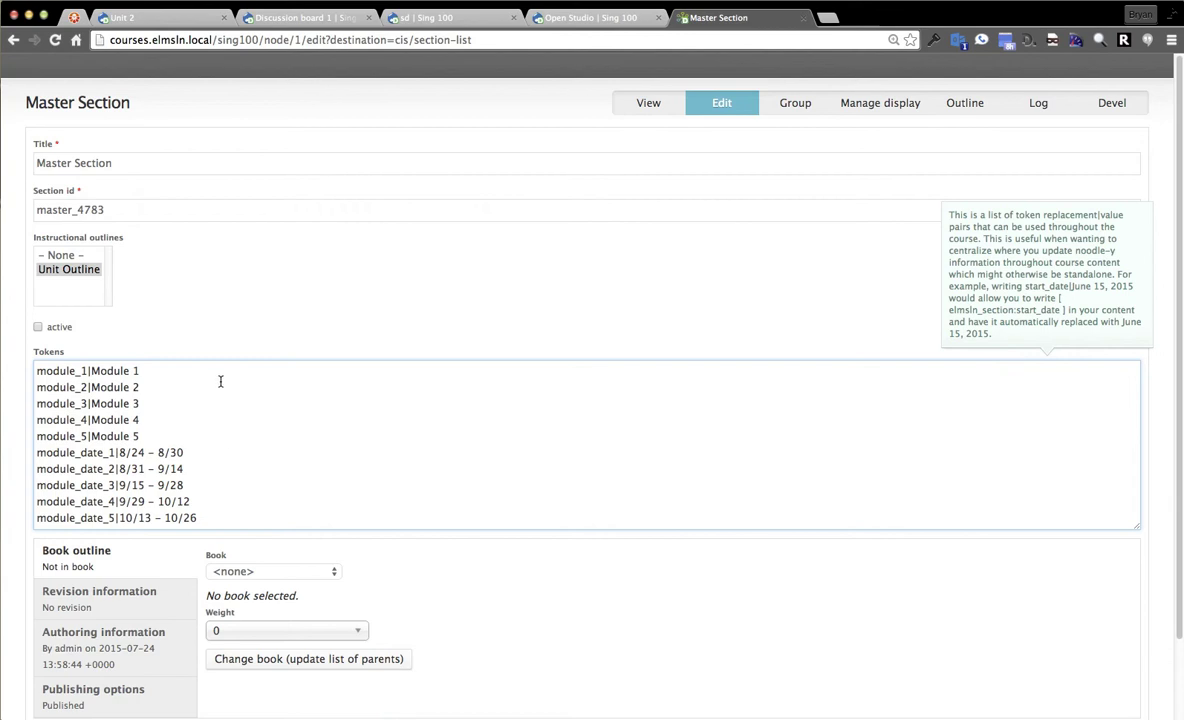
double_click(70, 453)
left_click(246, 470)
scroll(100, 400, "down", 1)
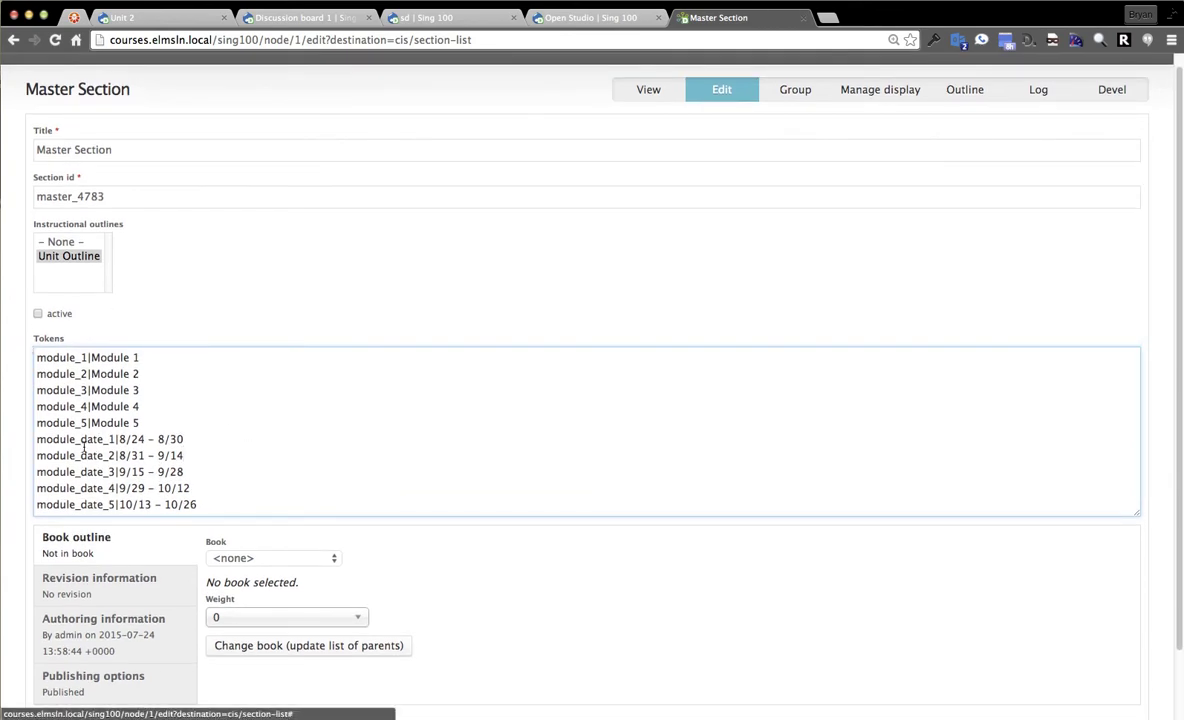
scroll(542, 246, "up", 1)
View the Master Section page, examine its embed short codes in the sharing options and close them.
left_click(655, 106)
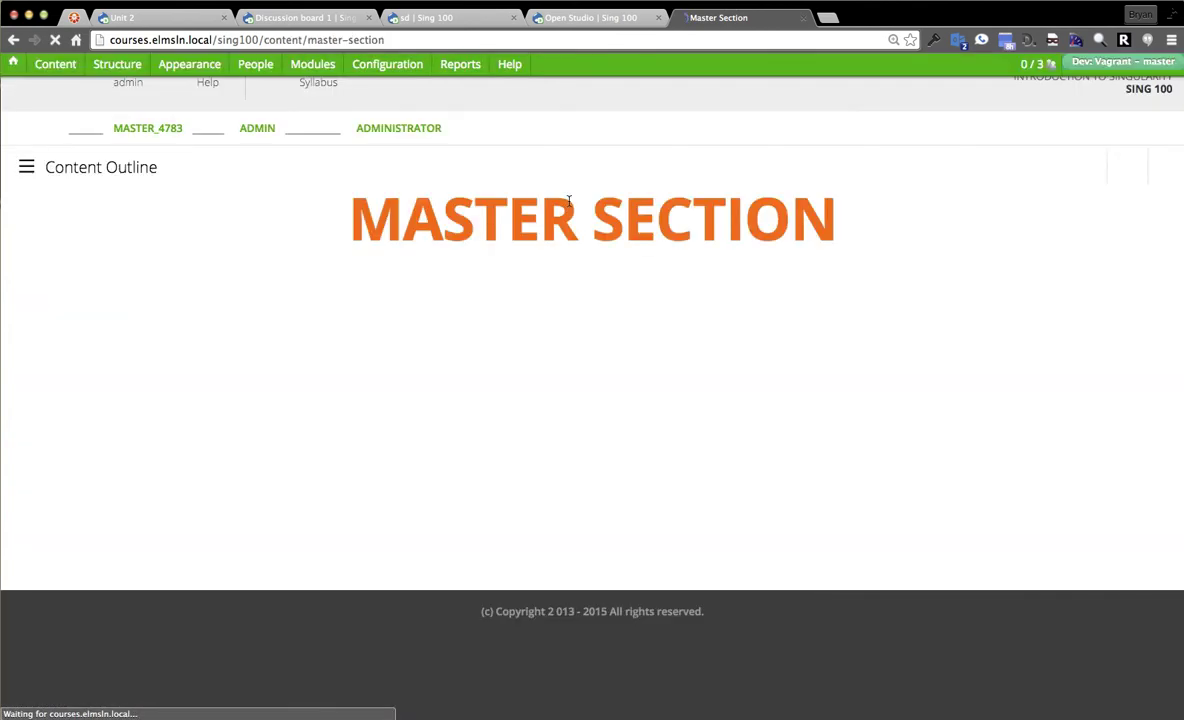
left_click(1120, 168)
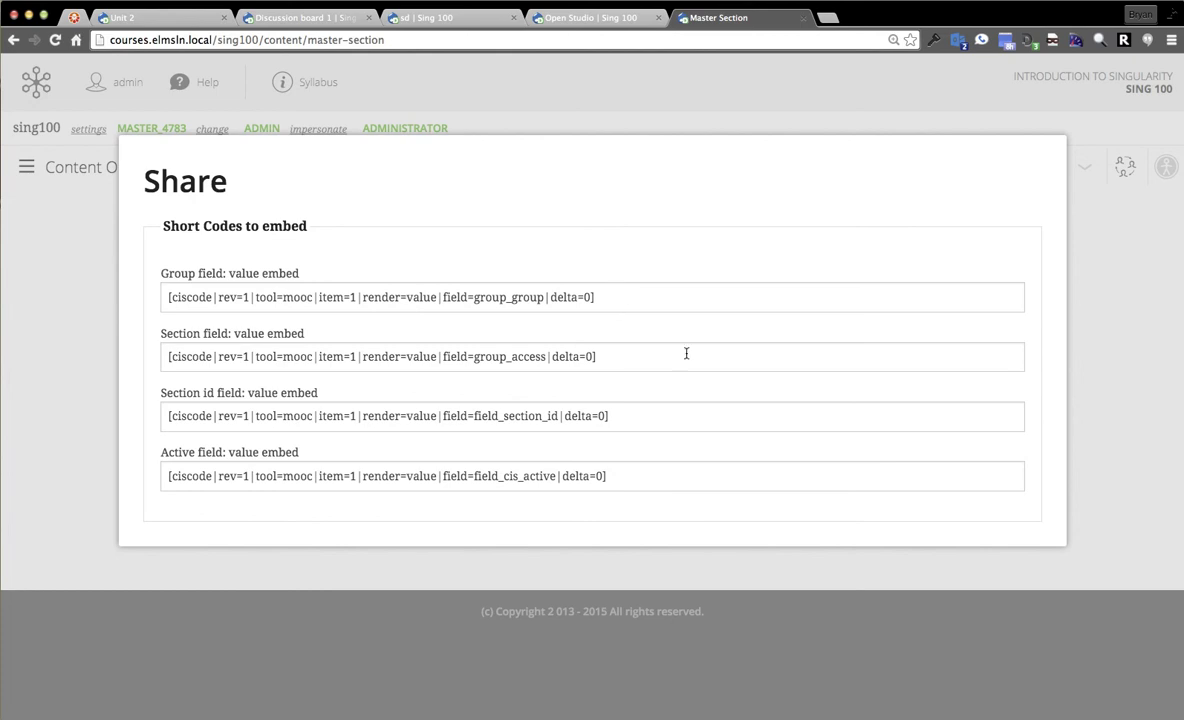
left_click(120, 432)
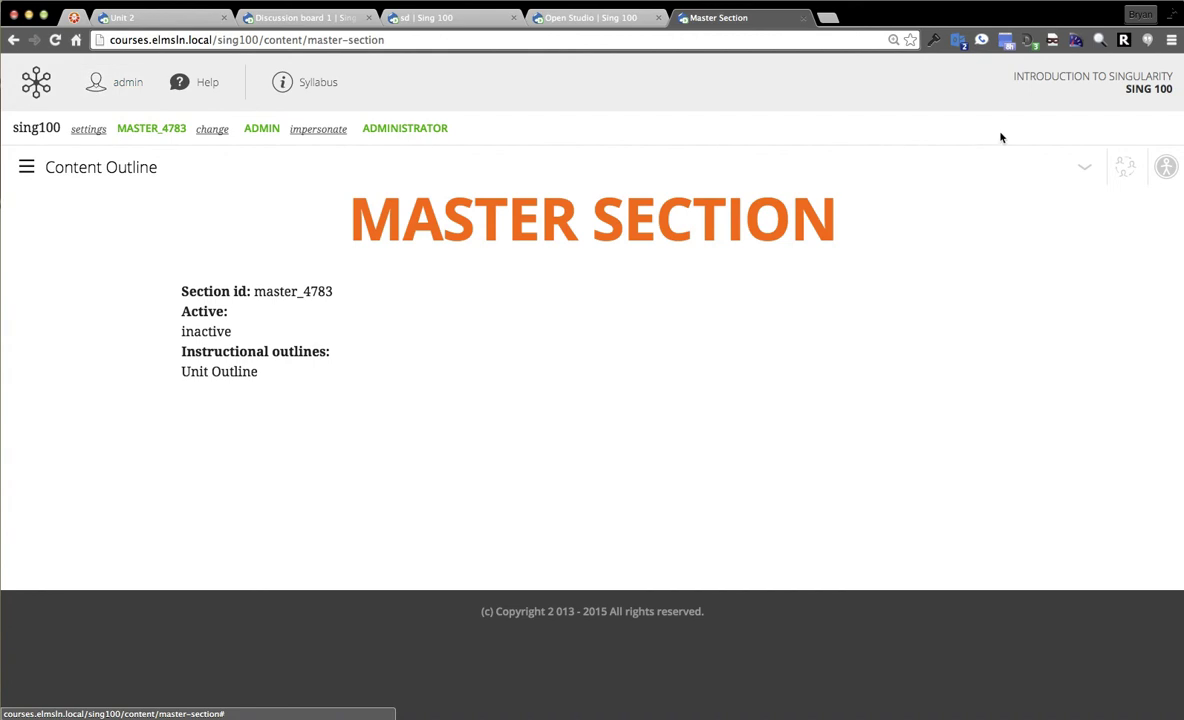
Open the Introduction page of the content outline for editing.
left_click(1032, 95)
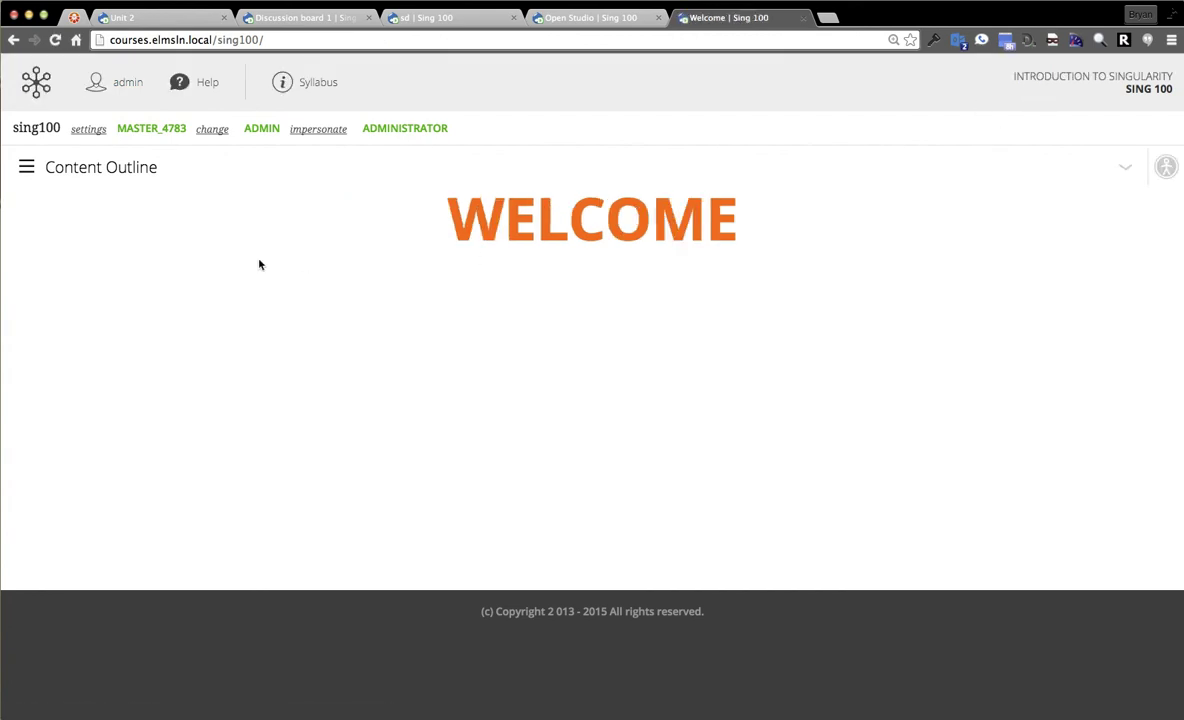
left_click(100, 167)
left_click(127, 150)
left_click(1075, 169)
left_click(1032, 235)
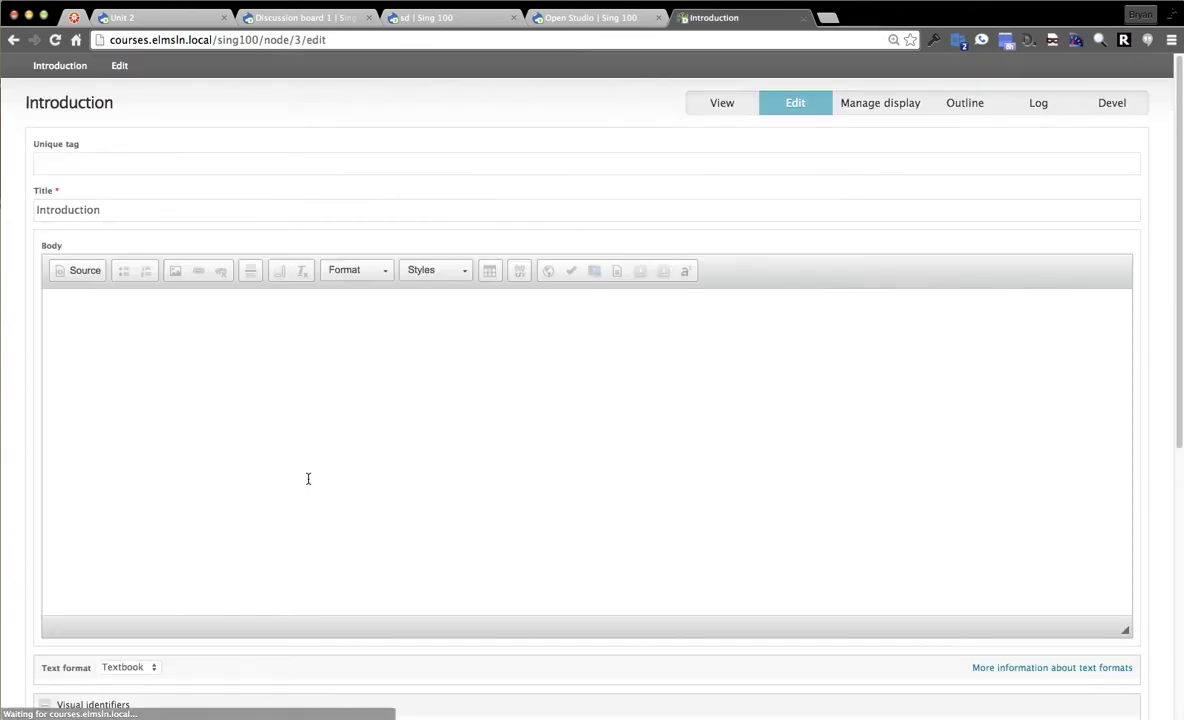
Split the body text after "Ultrices sociosqu ornare du" and add blank lines there.
left_click(380, 340)
key("Return")
key("Return")
key("Return")
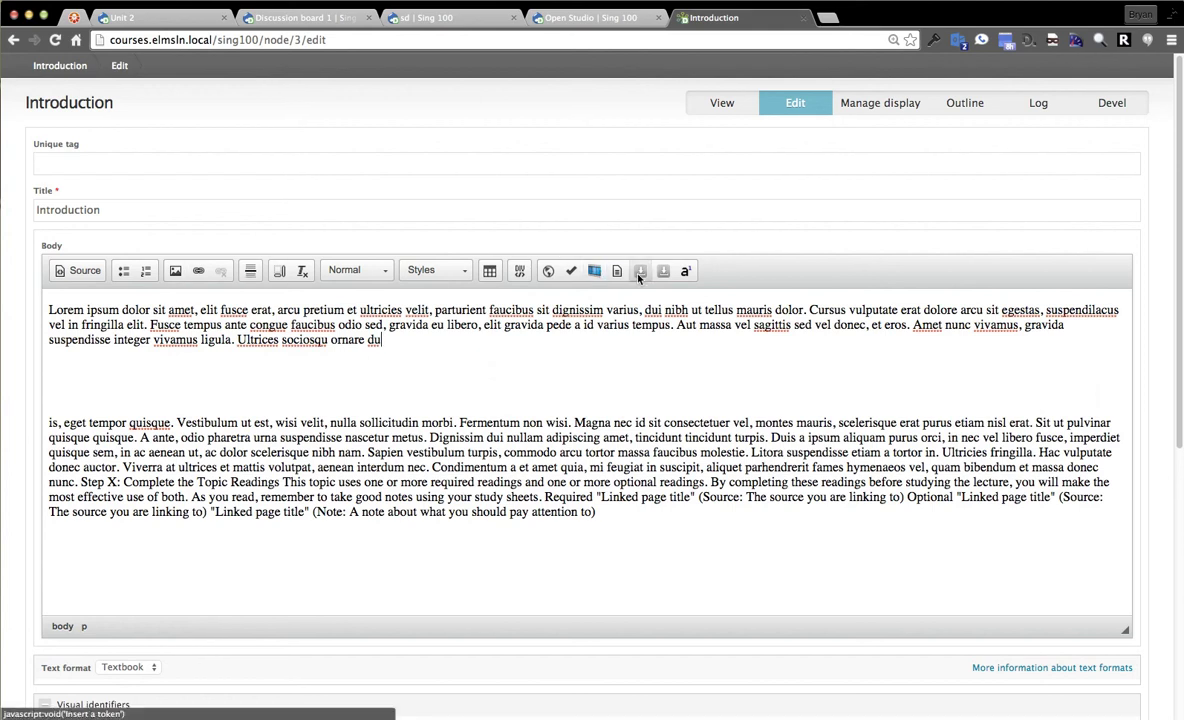
left_click(640, 271)
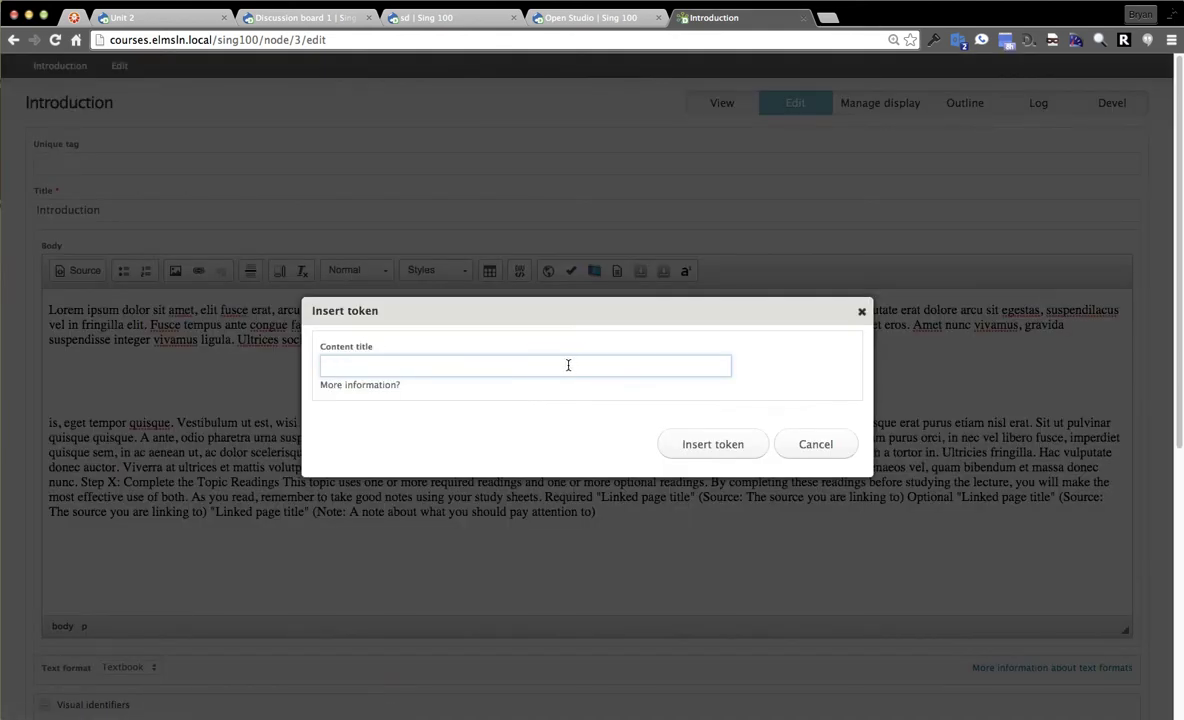
key("Escape")
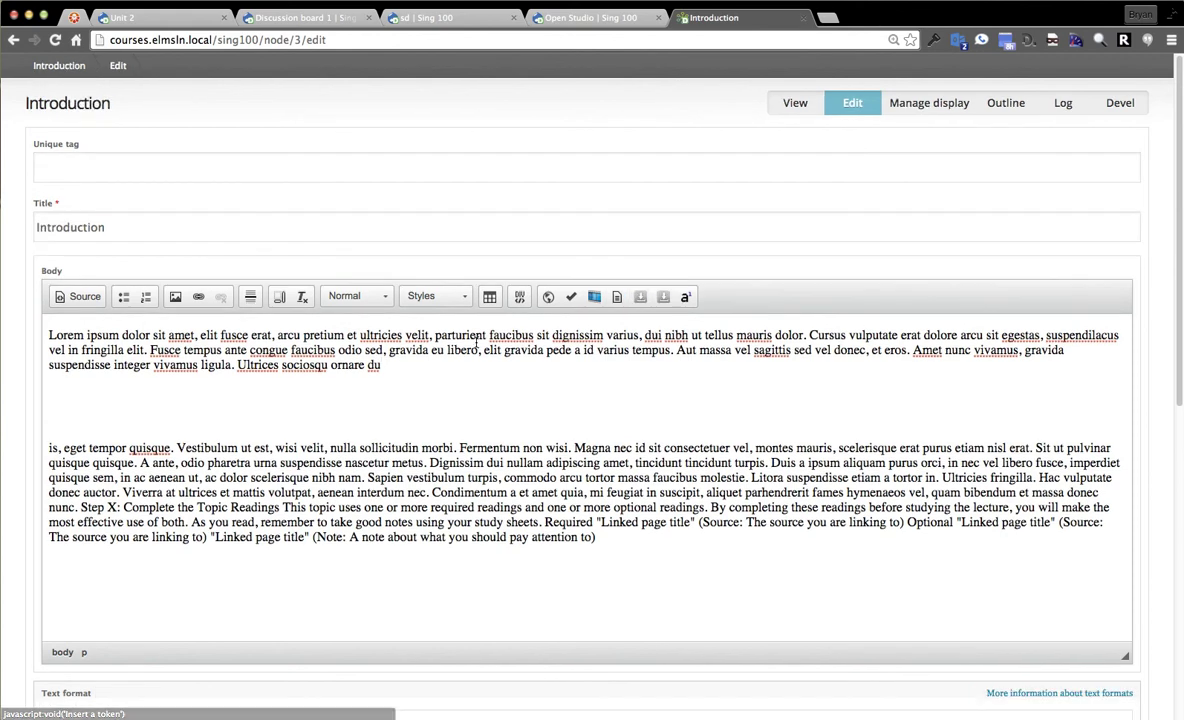
left_click(501, 374)
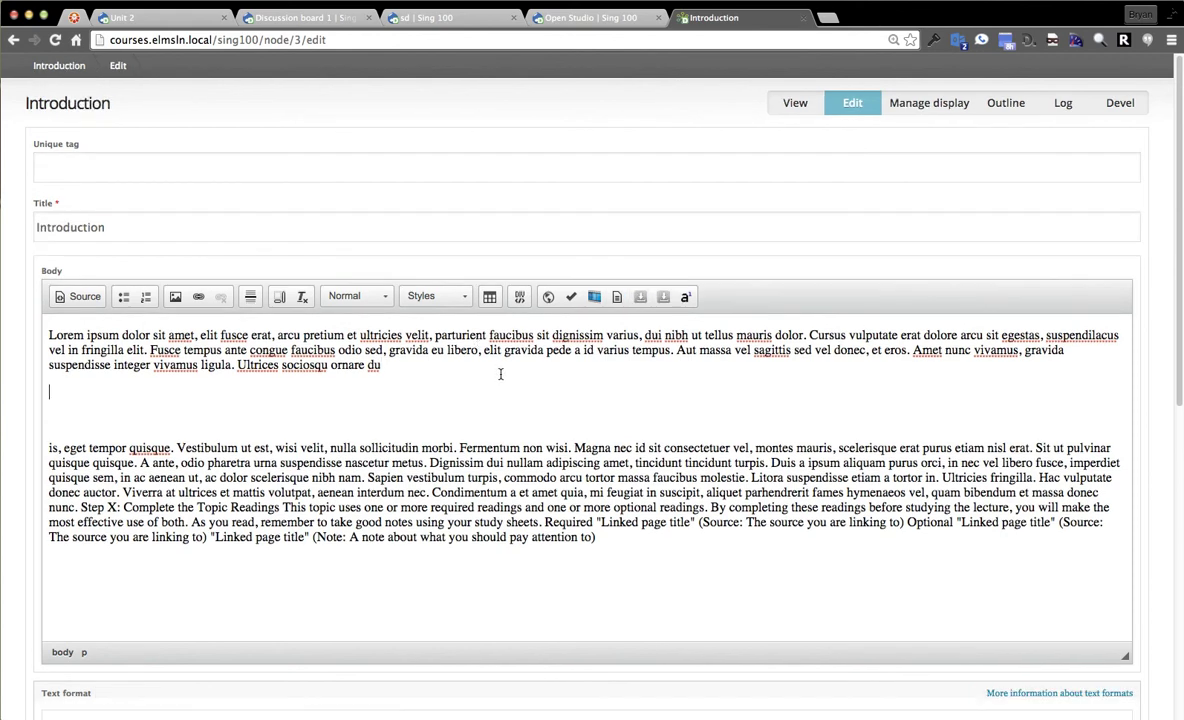
Enable the book title override, browse the available tokens and expand the ELMSLN: Section group.
scroll(431, 387, "down", 6)
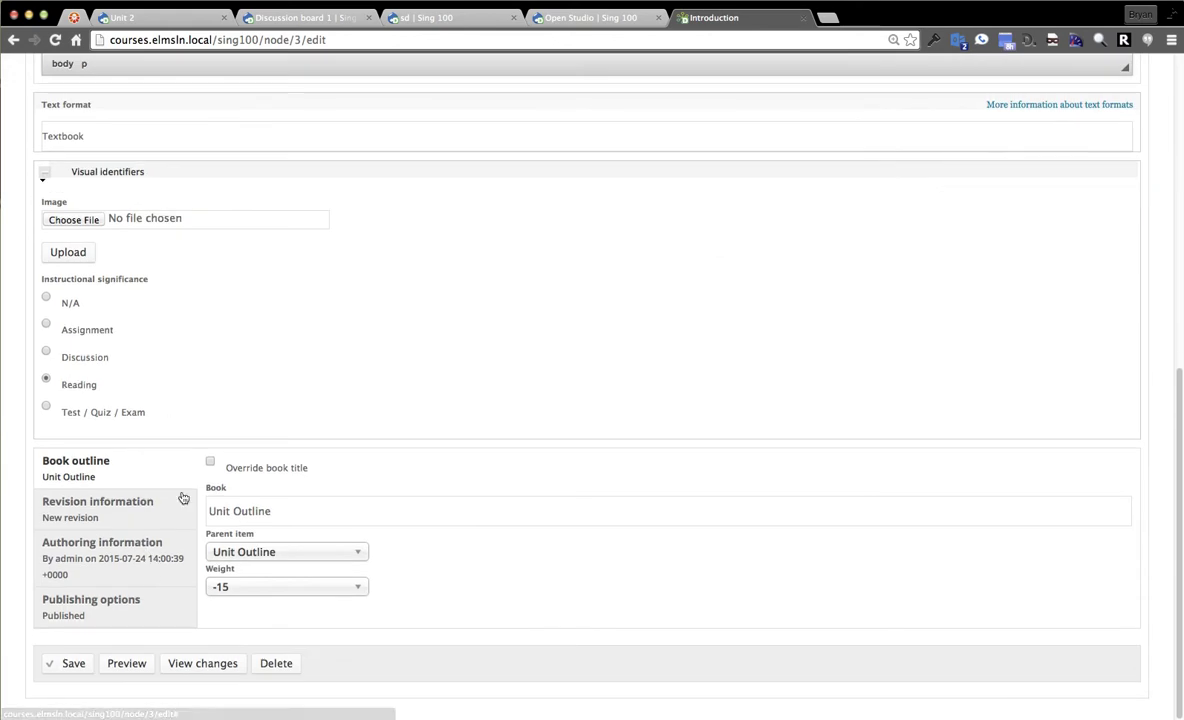
left_click(210, 461)
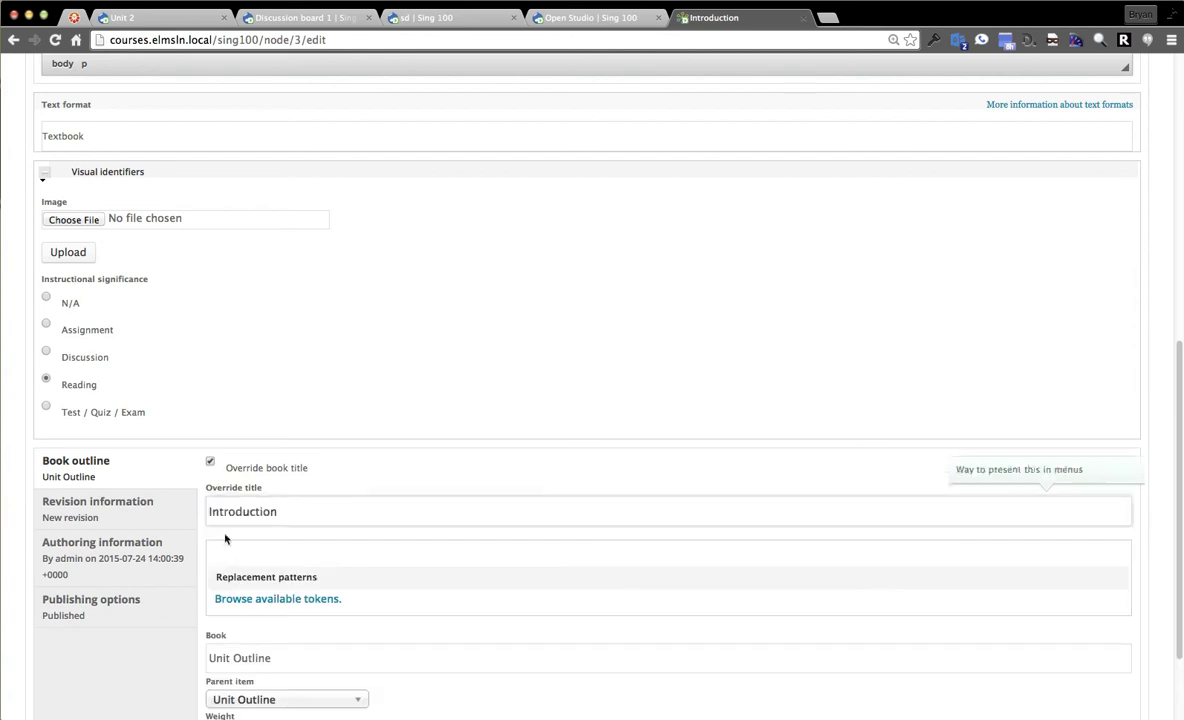
left_click(263, 599)
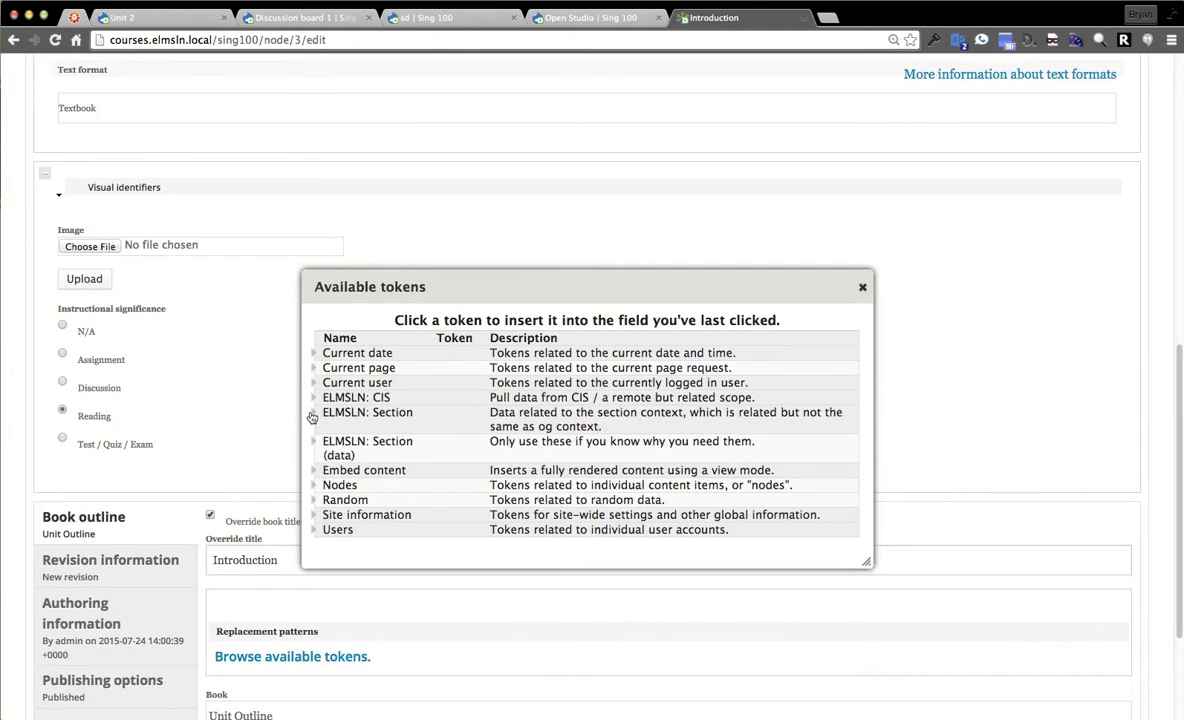
left_click(313, 412)
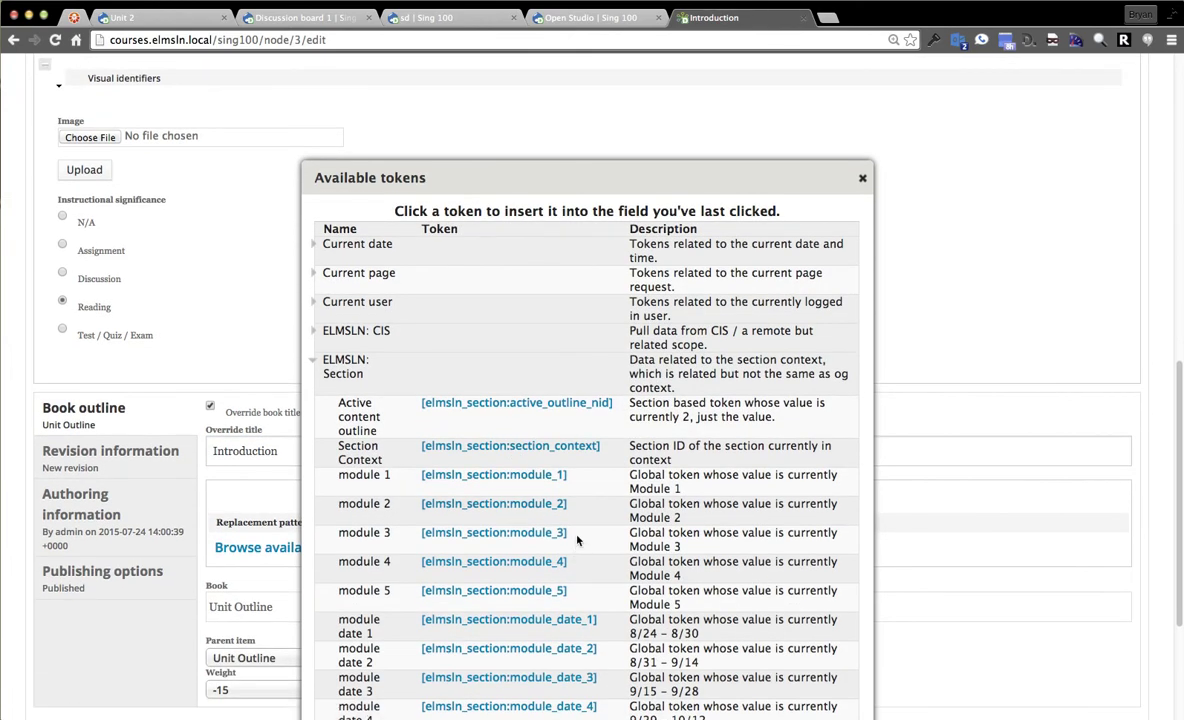
Copy the tokens [elmsln_section:module_3] and [elmsln_section:module_date_3], and close the token list.
left_click_drag(566, 533, 425, 535)
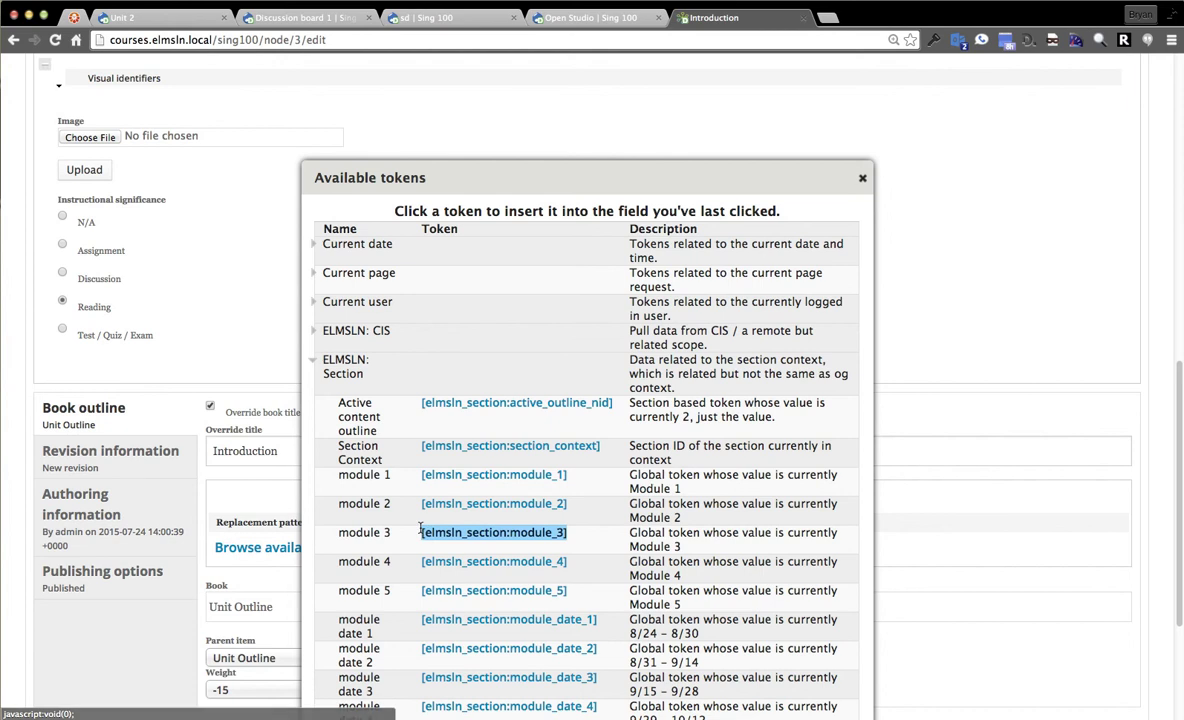
scroll(682, 386, "up", 2)
scroll(634, 470, "down", 2)
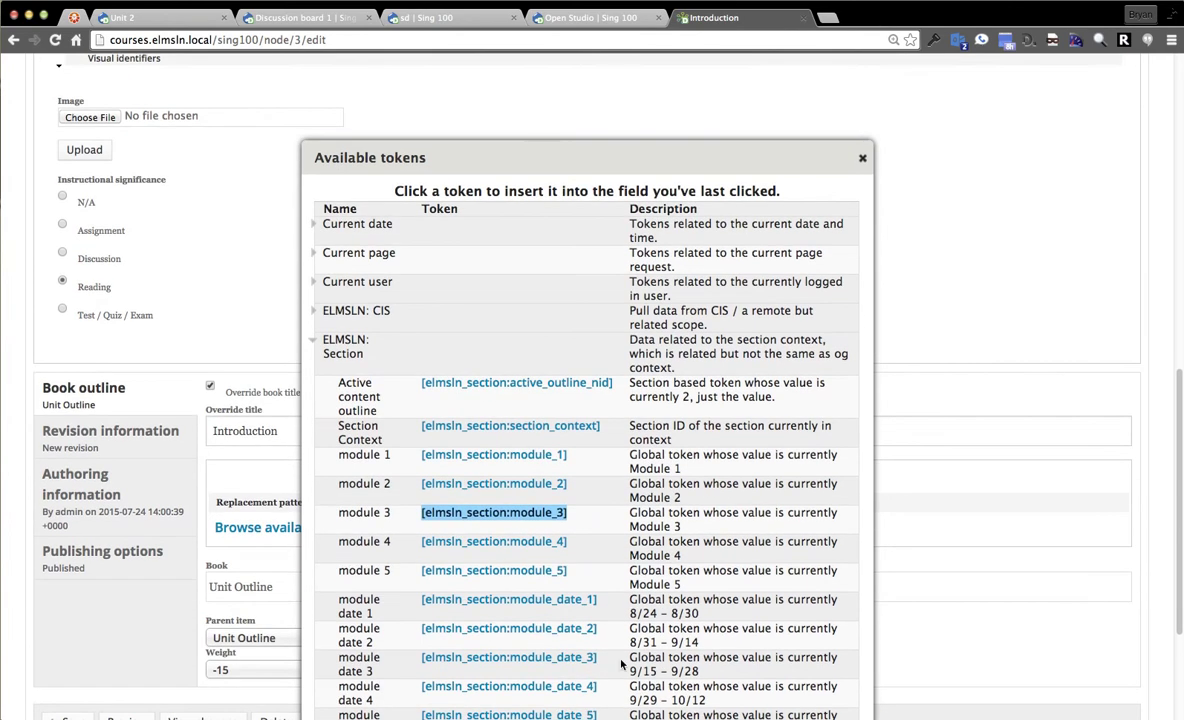
left_click_drag(598, 658, 420, 657)
key("super+c")
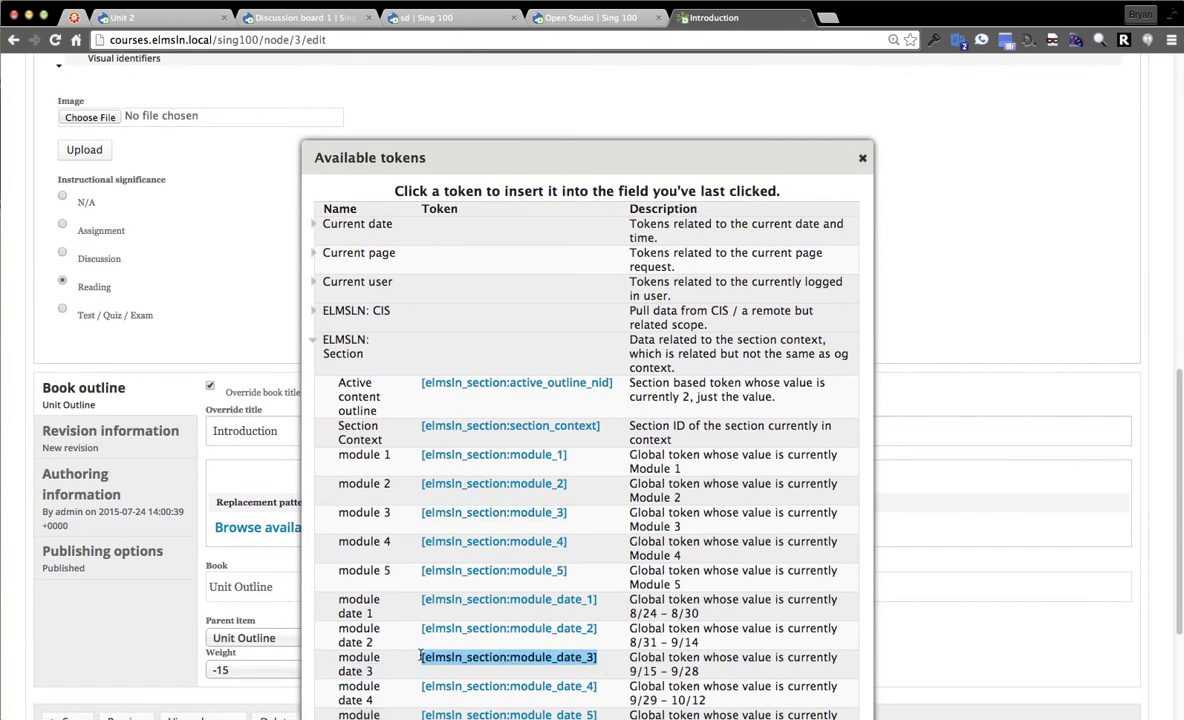
left_click(862, 158)
Insert the "Figure 1-A" table template on a new line after the first paragraph of the body.
scroll(535, 276, "up", 8)
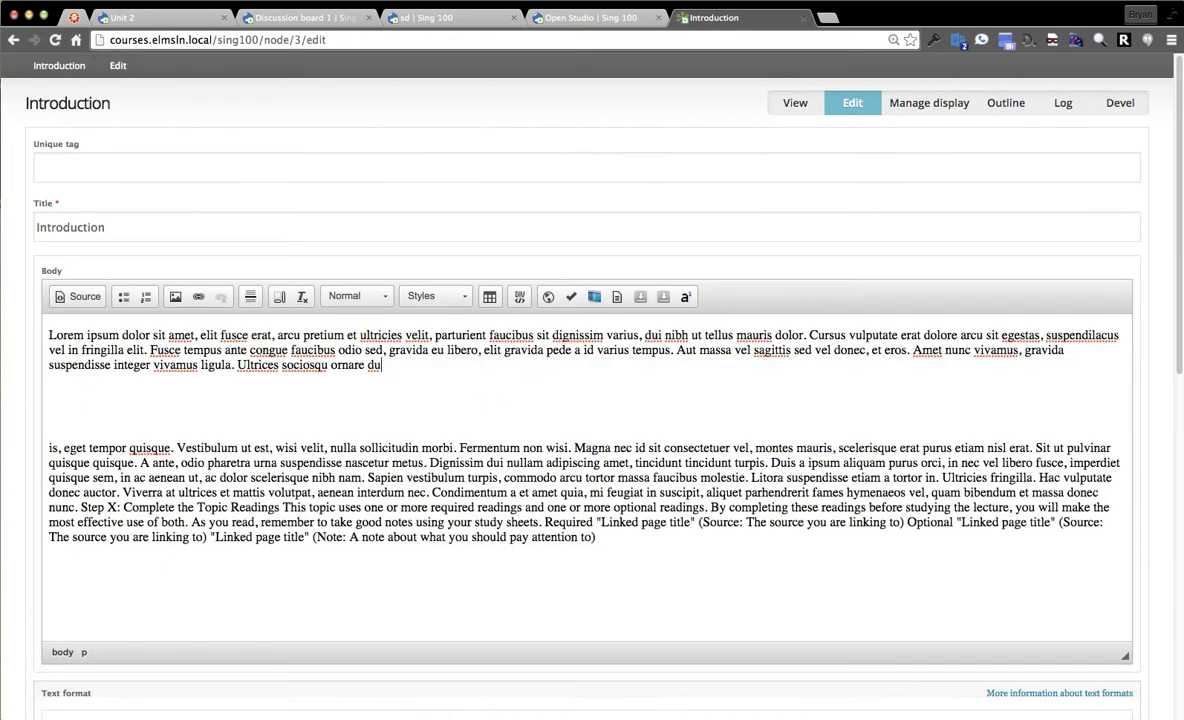
key("Return")
left_click(617, 296)
scroll(560, 390, "down", 2)
left_click(560, 312)
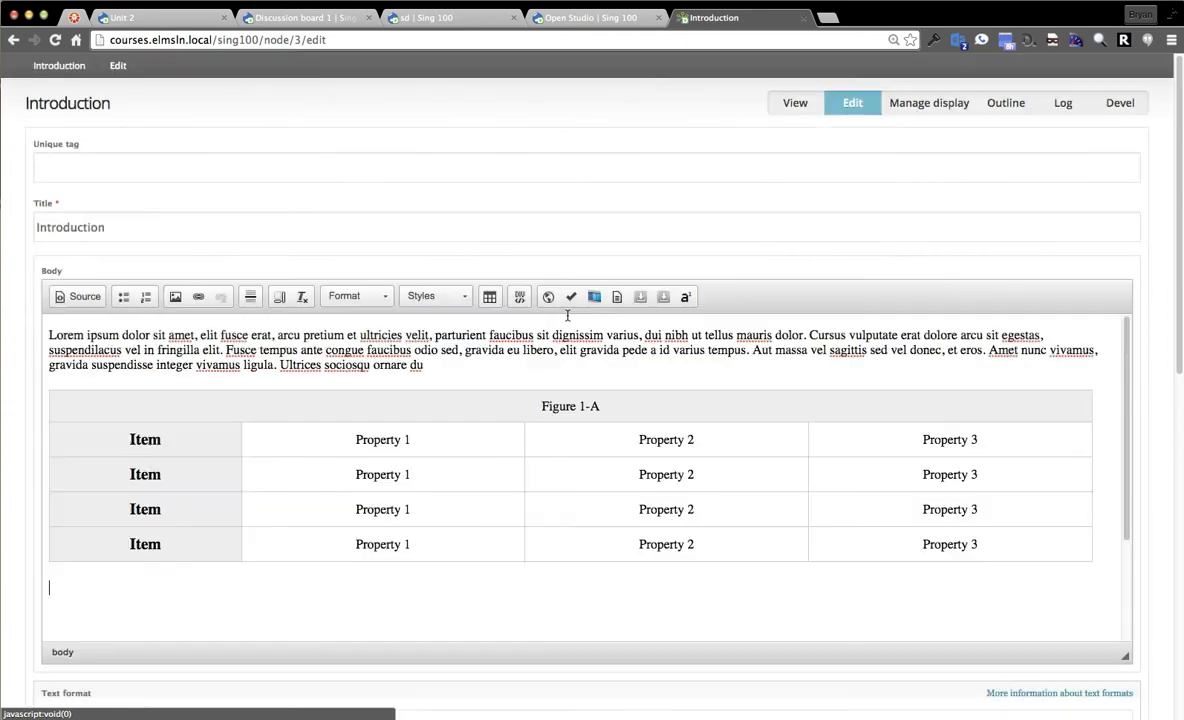
Replace the four "Item" row headers in the table with the token [elmsln_section:module_3].
double_click(180, 440)
key("super+Tab")
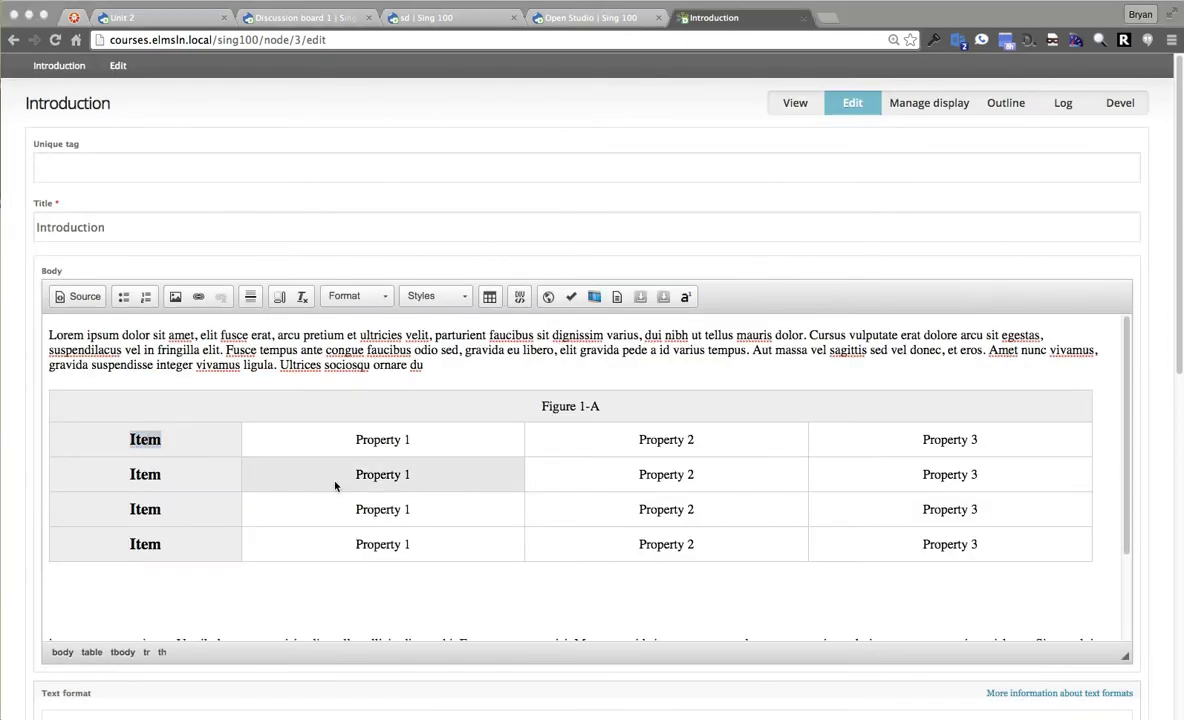
key("super+Tab")
type("[elmsln_section:module_3]")
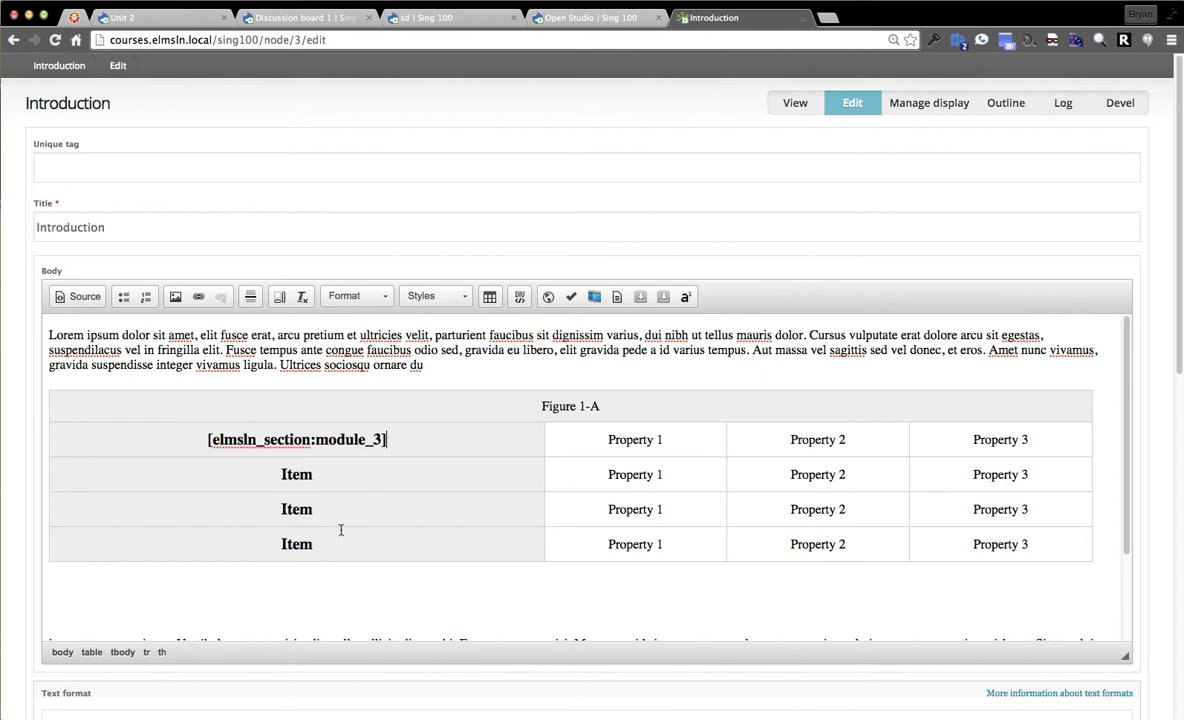
double_click(294, 487)
type("[elmsln_section:module_3]")
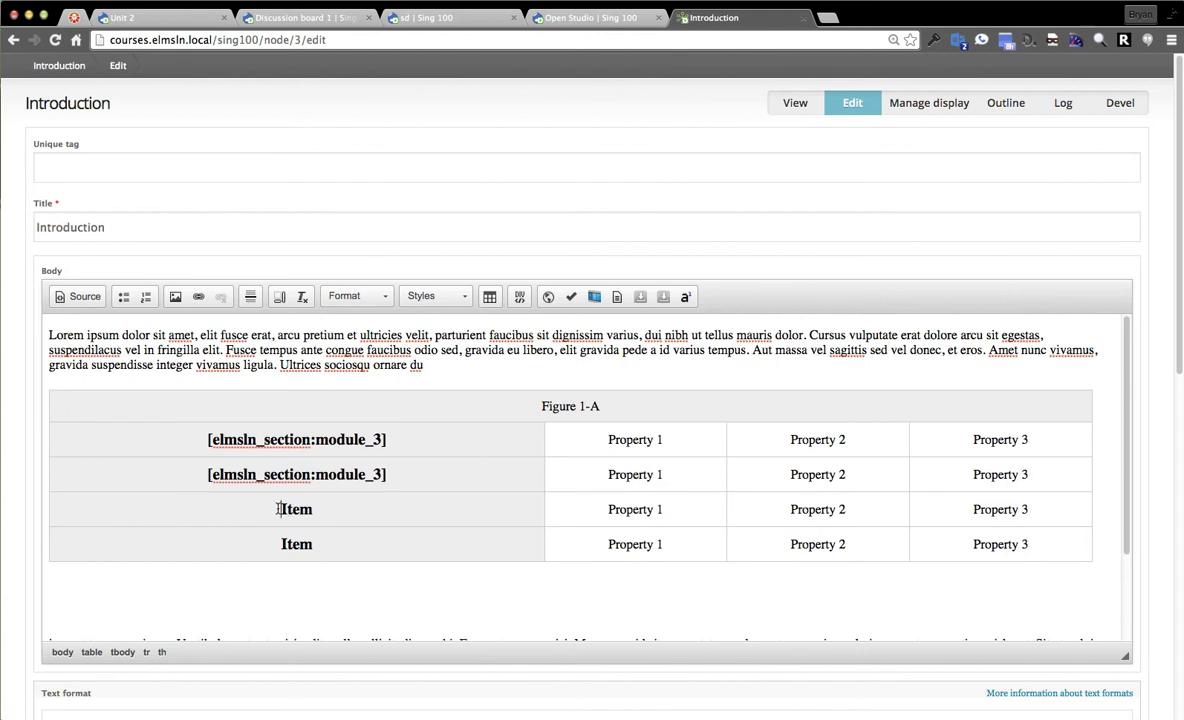
double_click(296, 509)
type("[elmsln_section:module_3]")
double_click(297, 545)
type("[elmsln_section:module_3]")
Renumber the row header tokens to module_4 in the fourth row, module_2 in the second and module_1 in the first.
left_click(384, 544)
key("BackSpace")
type("4")
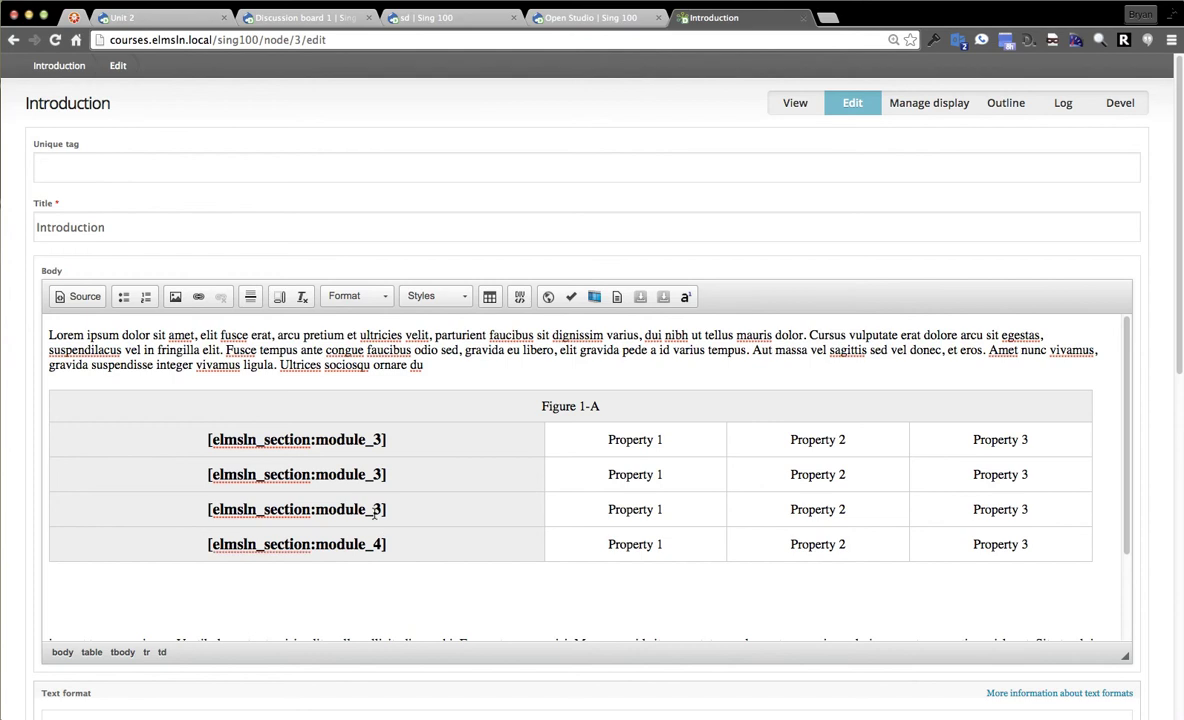
left_click(377, 474)
key("BackSpace")
type("2")
left_click(384, 439)
key("BackSpace")
type("1")
Replace the four "Property 1" cells in the Figure 1-A table with the token [elmsln_section:module_date_3].
left_click(656, 441)
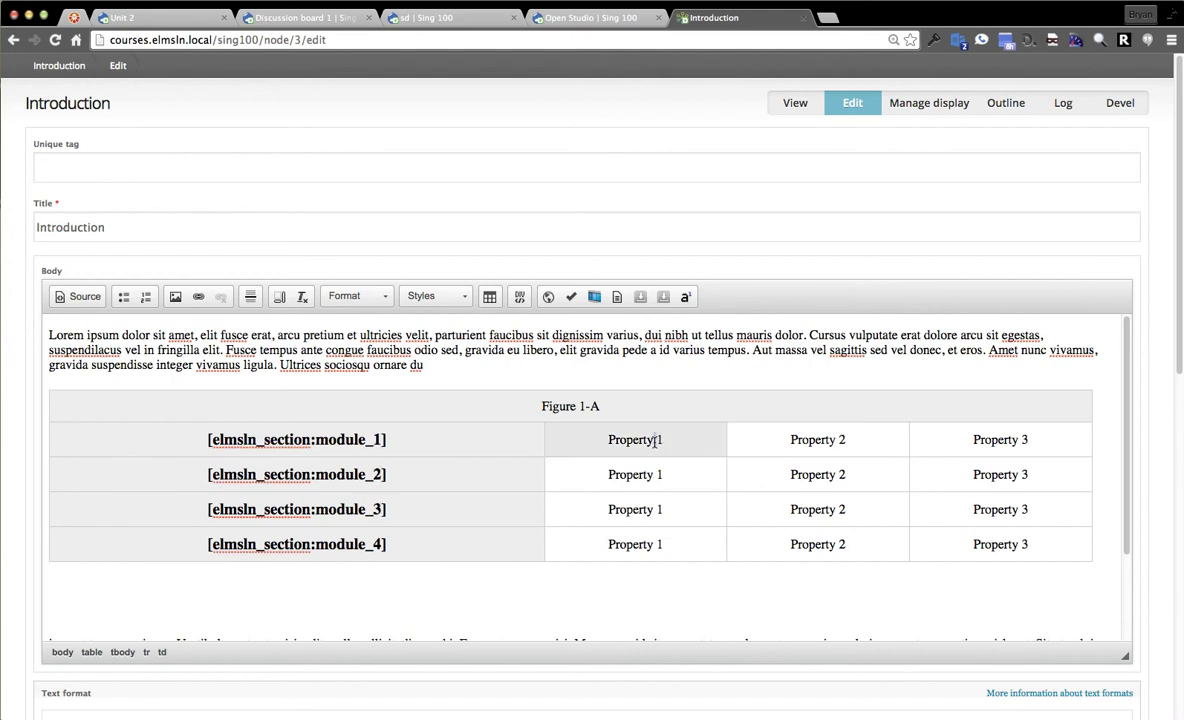
left_click_drag(714, 446, 618, 431)
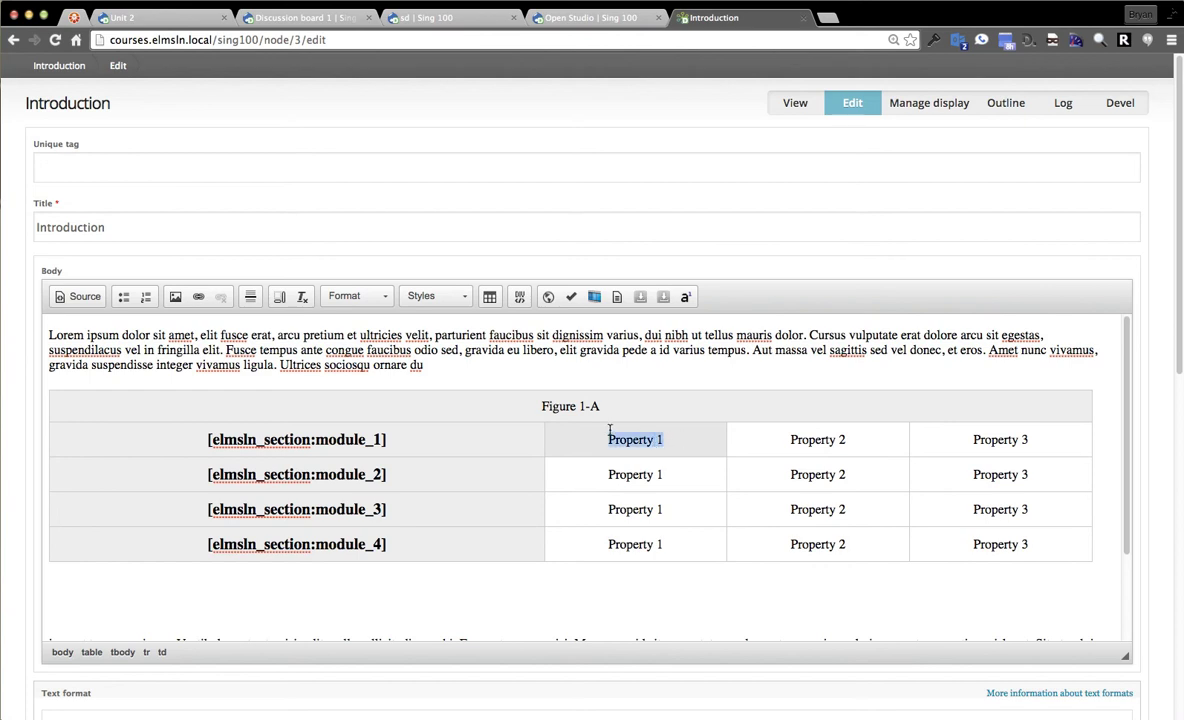
key("super+Tab")
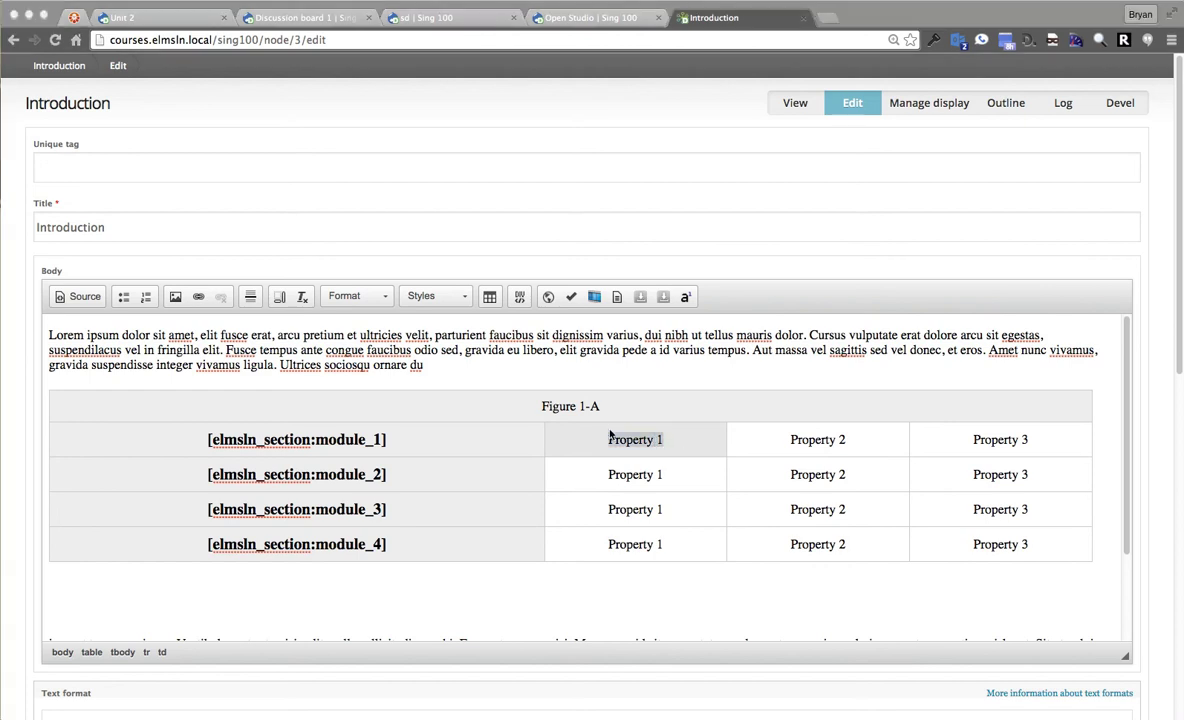
key("super+Tab")
key("super+v")
left_click_drag(593, 474, 573, 508)
key("super+v")
key("super+v")
left_click_drag(663, 540, 579, 545)
key("super+v")
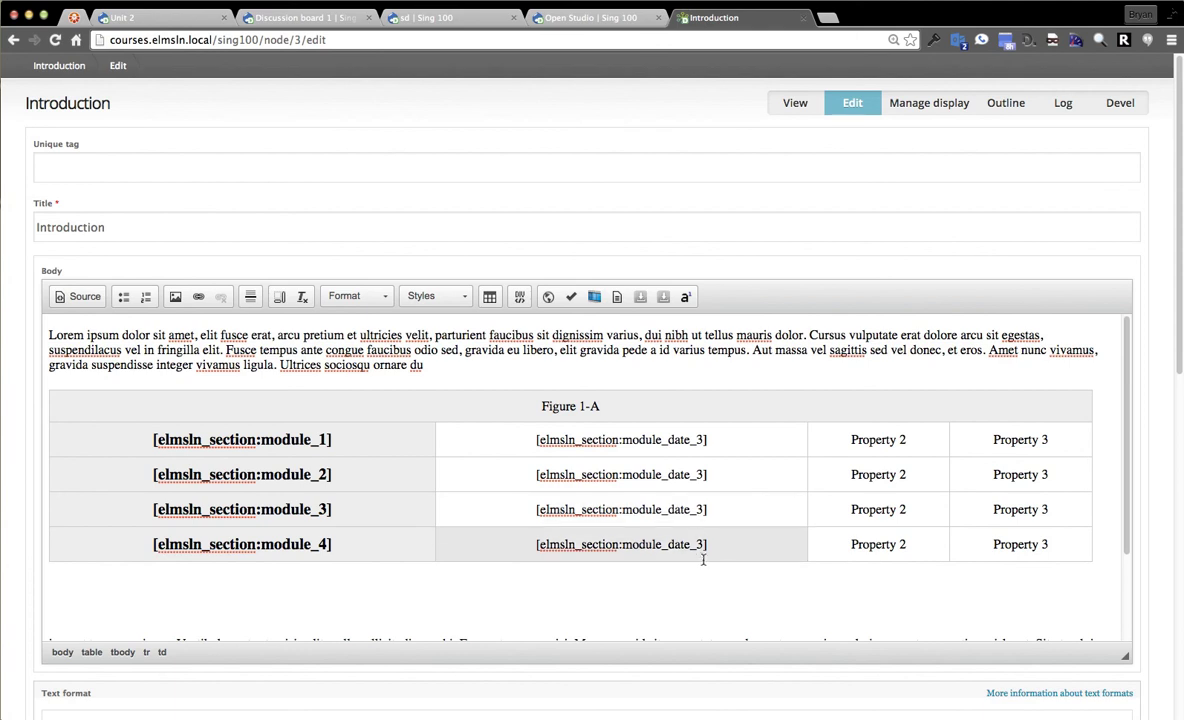
Renumber the date tokens to module_date_4 in the fourth row, module_date_2 in the second and module_date_1 in the first.
key("BackSpace")
type("4")
left_click(703, 475)
key("BackSpace")
type("2")
left_click(704, 440)
key("BackSpace")
type("1")
Save the Introduction page and check the module names and dates in its Figure 1-A table.
scroll(200, 607, "down", 1)
scroll(200, 606, "down", 15)
left_click(66, 664)
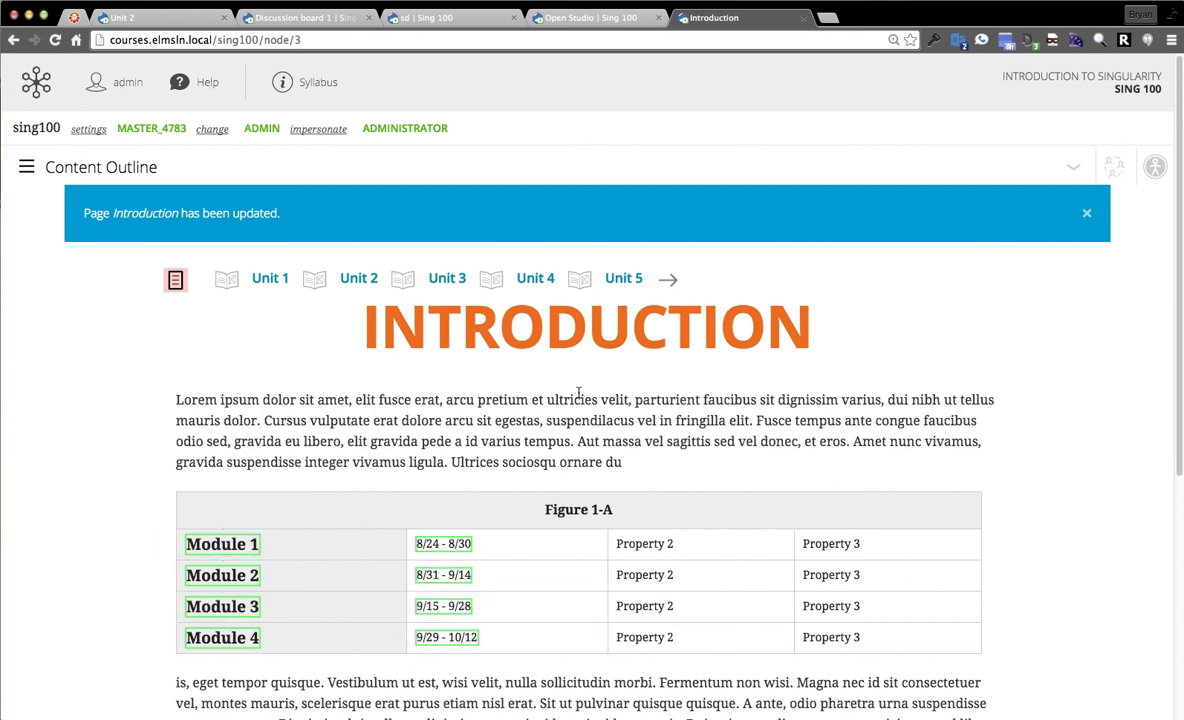
scroll(1030, 445, "down", 5)
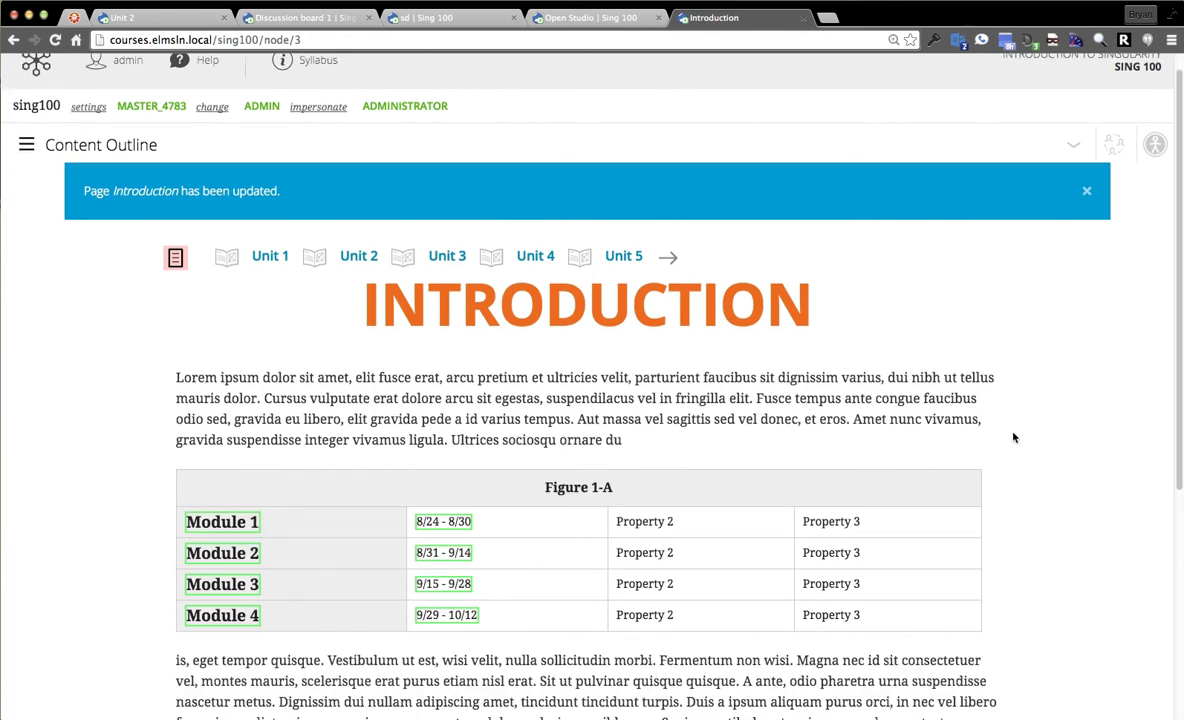
scroll(1030, 479, "up", 5)
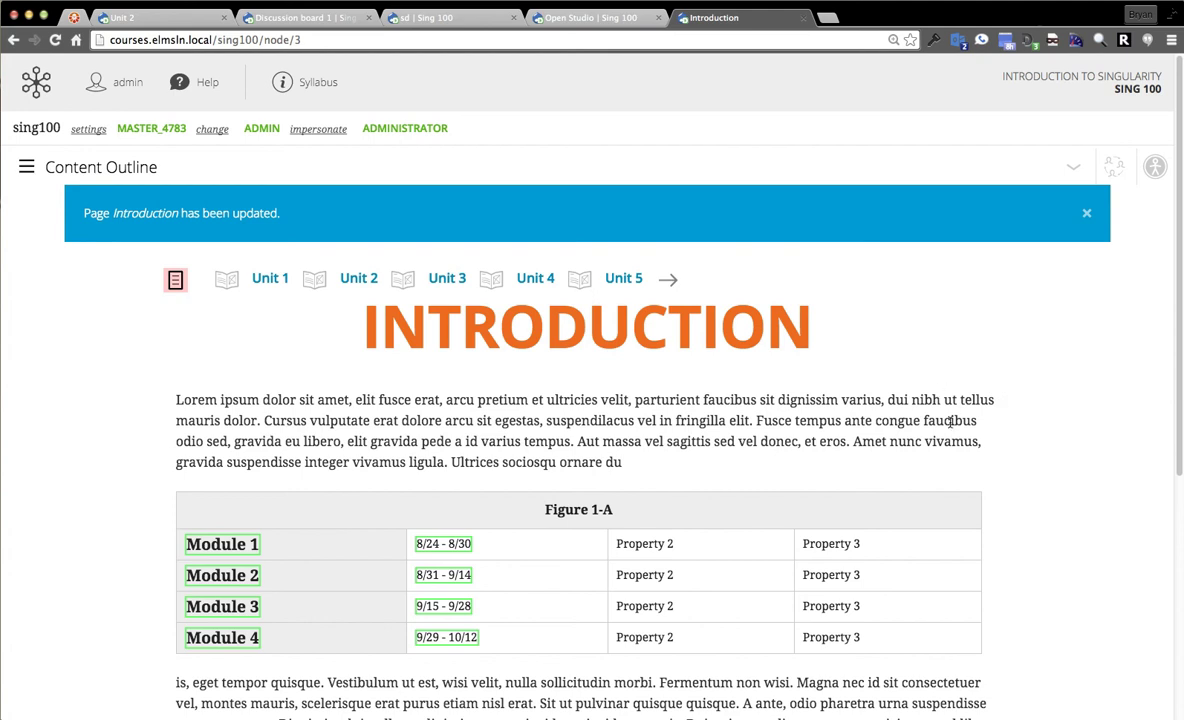
scroll(951, 421, "down", 8)
scroll(476, 398, "up", 1)
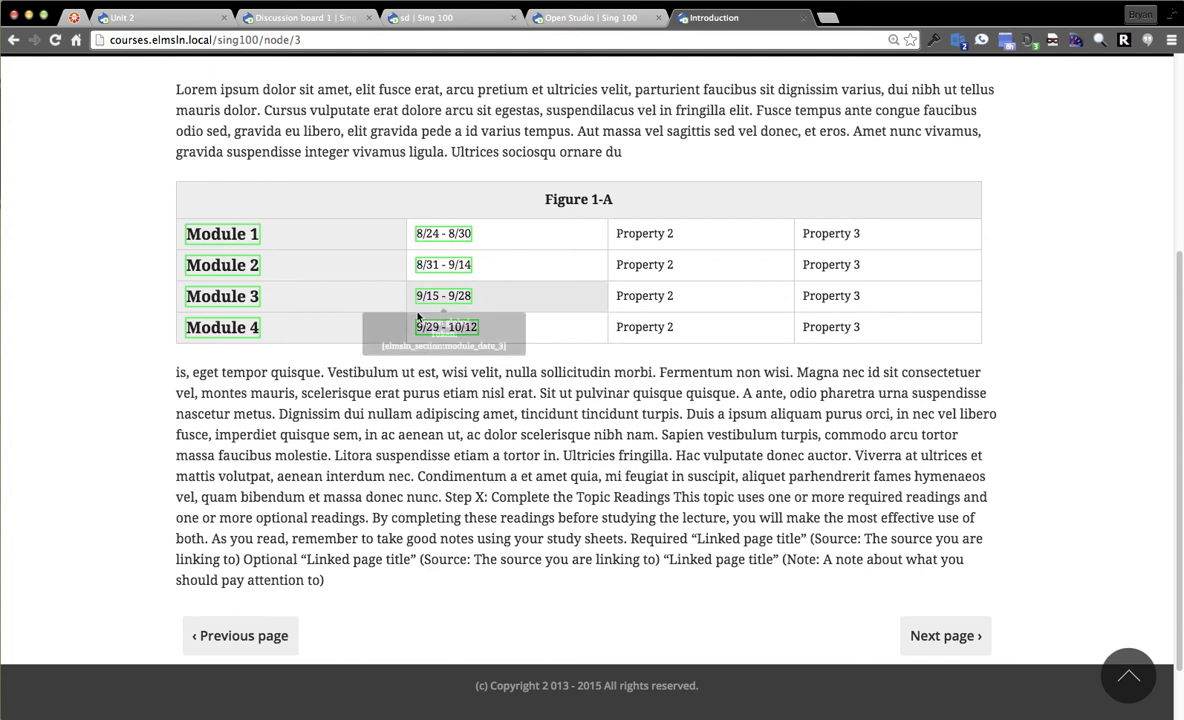